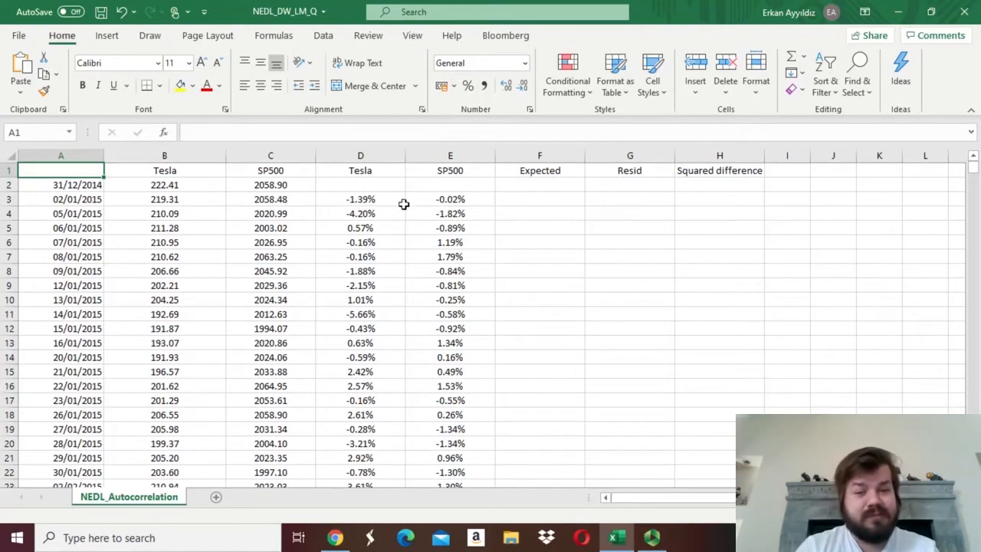
# Review the Tesla and SP500 return formulas and confirm both series run down to row 1260.
pyautogui.click(159, 184)
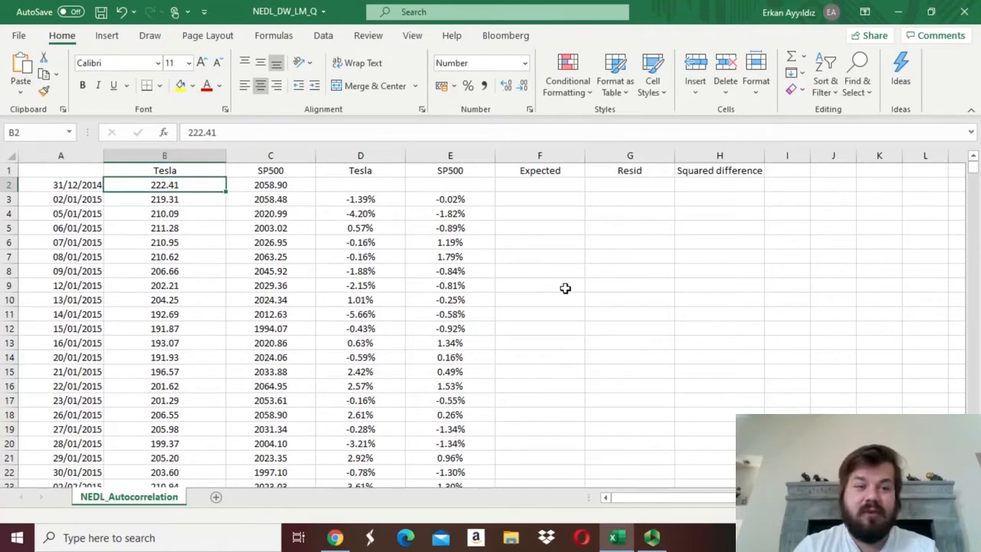
pyautogui.press('Right')
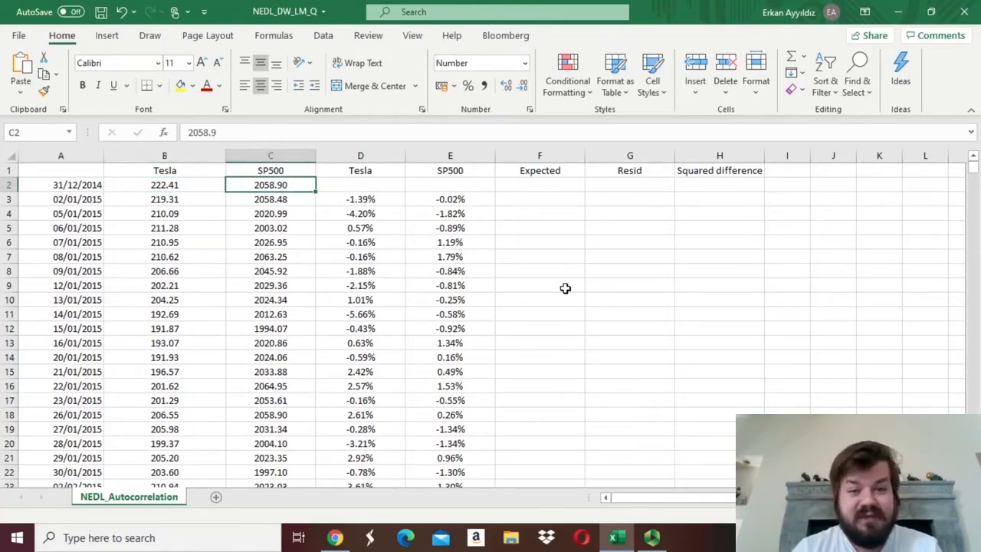
pyautogui.press('Right')
pyautogui.press('Down')
pyautogui.press('Right')
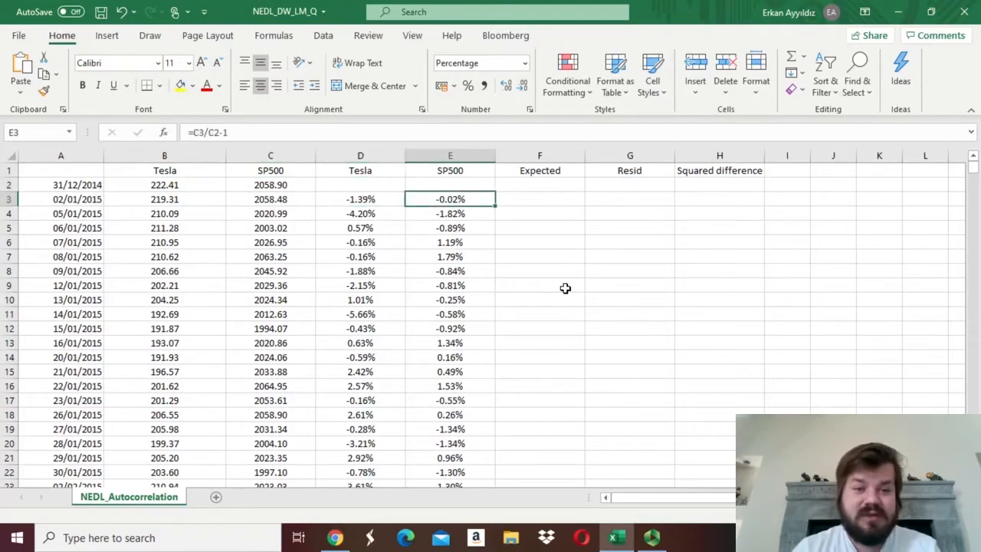
pyautogui.press('Left')
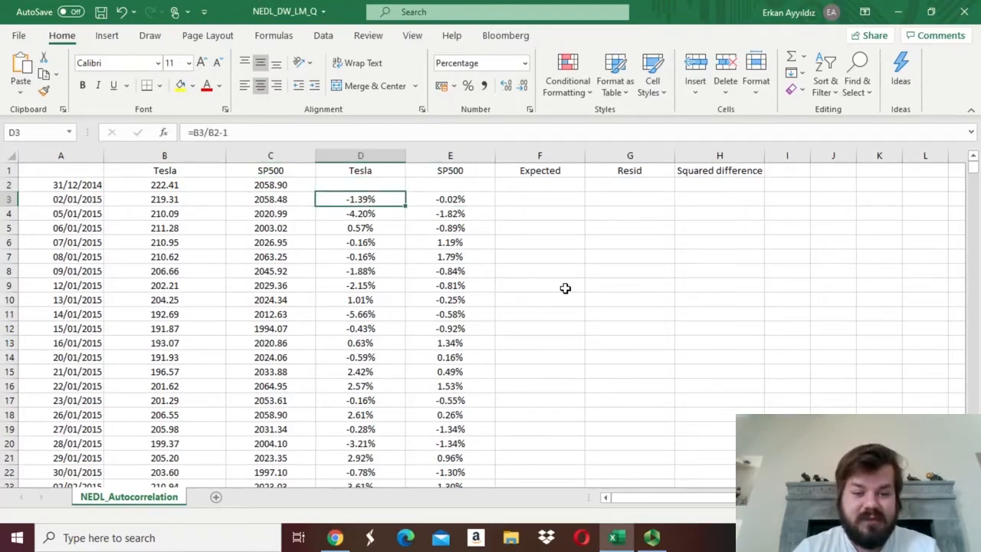
pyautogui.hotkey('ctrl', 'Down')
pyautogui.hotkey('ctrl', 'Up')
pyautogui.hotkey('ctrl', 'Up')
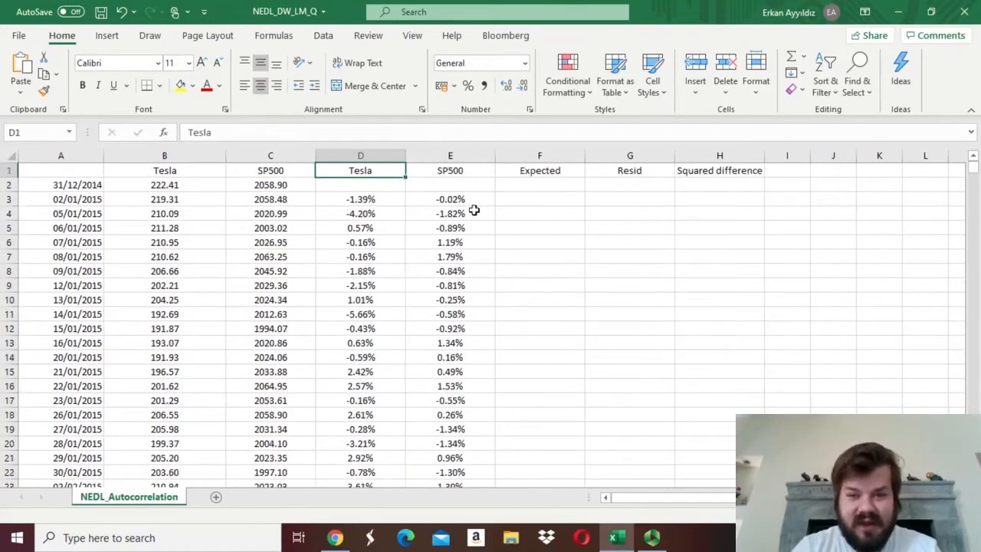
pyautogui.click(459, 202)
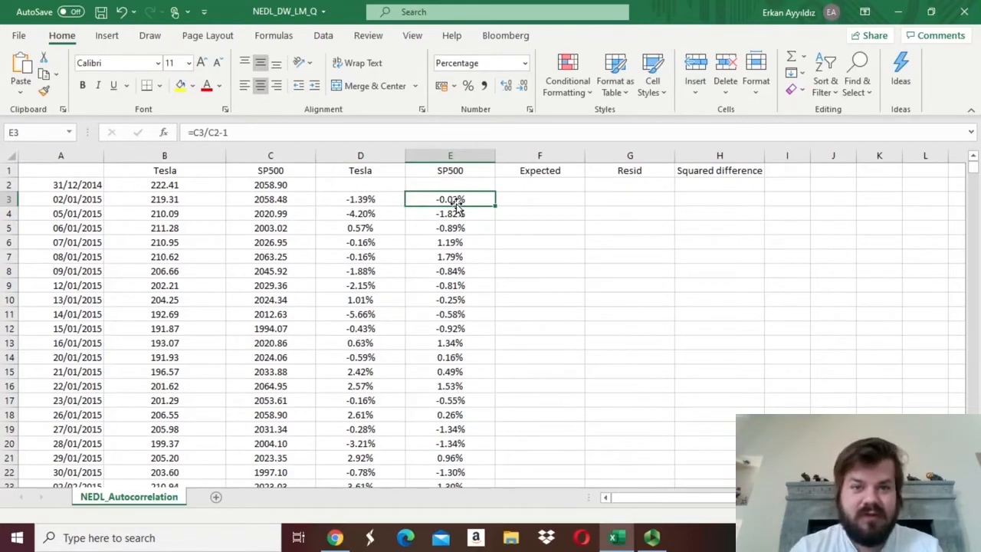
pyautogui.hotkey('ctrl', 'Down')
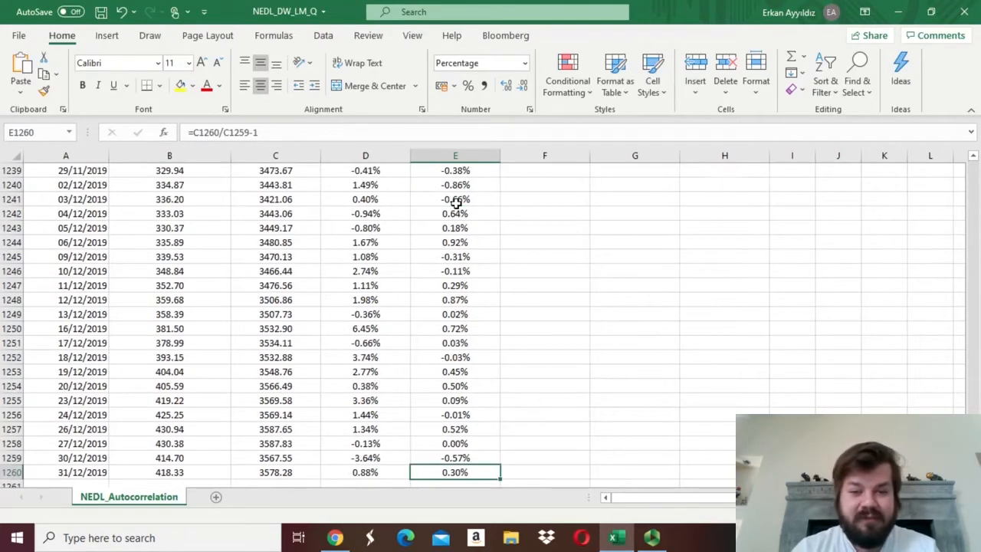
pyautogui.hotkey('ctrl', 'Up')
pyautogui.hotkey('ctrl', 'shift', 'Down')
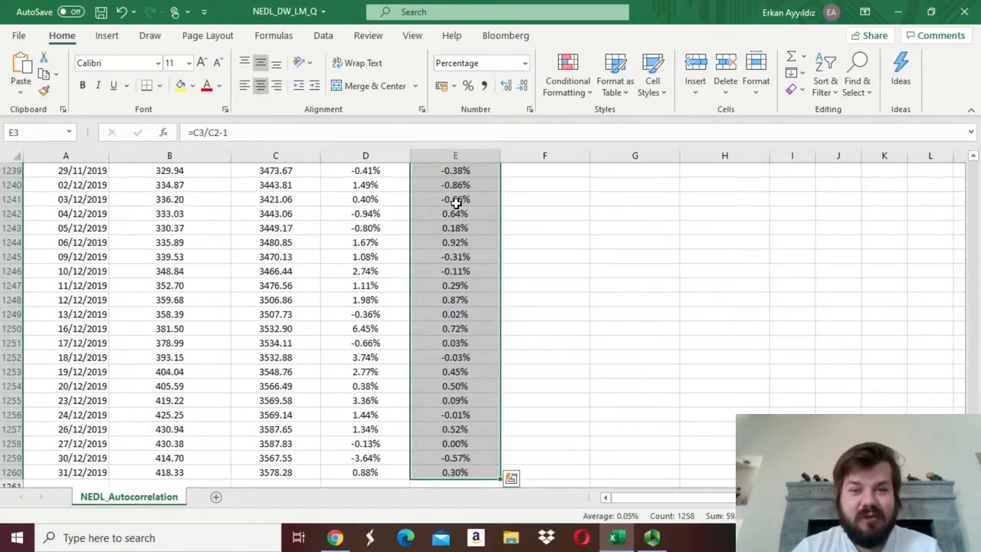
pyautogui.hotkey('ctrl', 'Up')
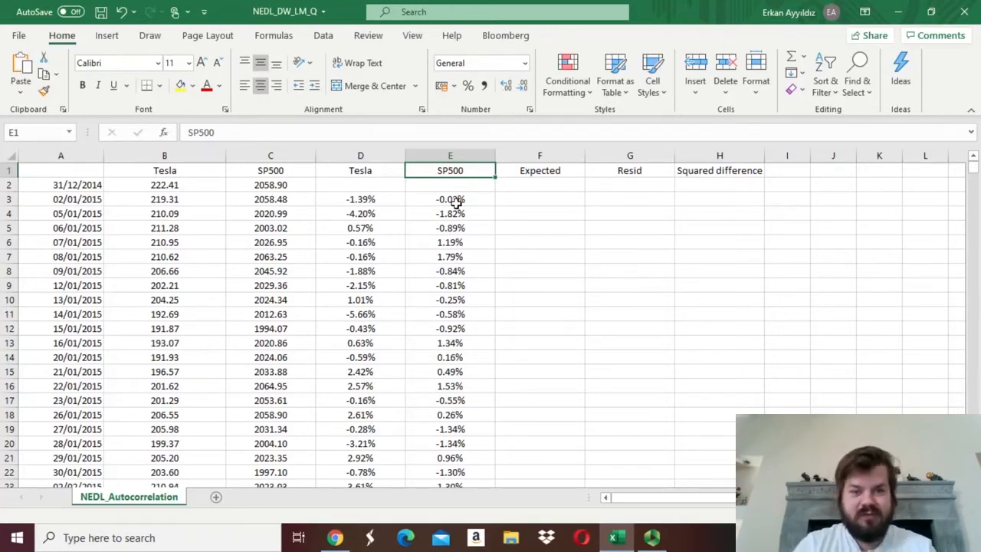
# Select the D1263:E1267 output block below the data and begin a LINEST formula.
pyautogui.press('Left')
pyautogui.press('Down')
pyautogui.press('Down')
pyautogui.hotkey('ctrl', 'Down')
pyautogui.press('Down')
pyautogui.press('Down')
pyautogui.press('Down')
pyautogui.press('Down')
pyautogui.press('Down')
pyautogui.press('Down')
pyautogui.press('Down')
pyautogui.press('Down')
pyautogui.press('Down')
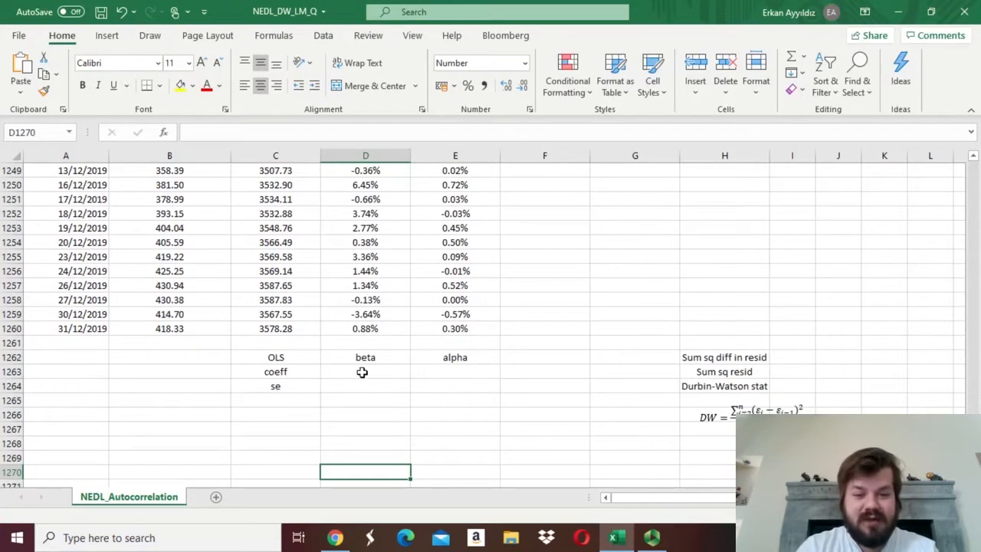
pyautogui.moveTo(361, 372); pyautogui.dragTo(455, 429)
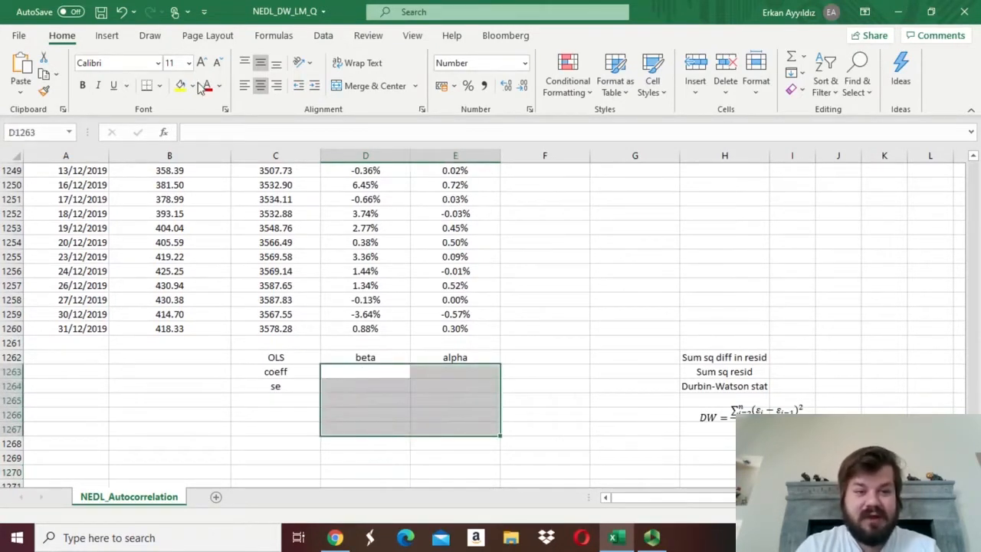
pyautogui.click(222, 132)
pyautogui.write('=LINES')
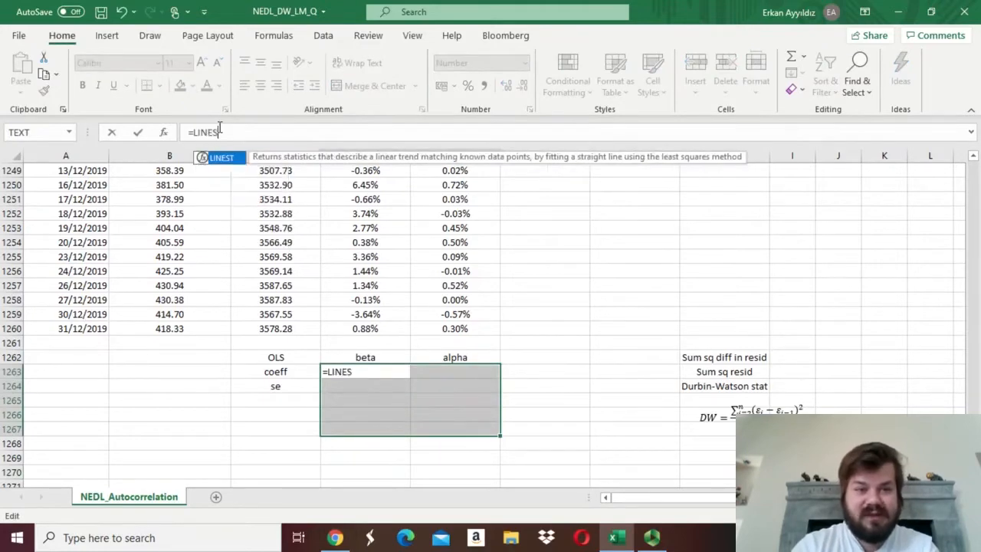
pyautogui.write('T(')
# Regress Tesla returns D3:D1260 on SP500 returns E3:E1260 with intercept and full statistics.
pyautogui.click(374, 300)
pyautogui.hotkey('ctrl', 'Up')
pyautogui.press('Down')
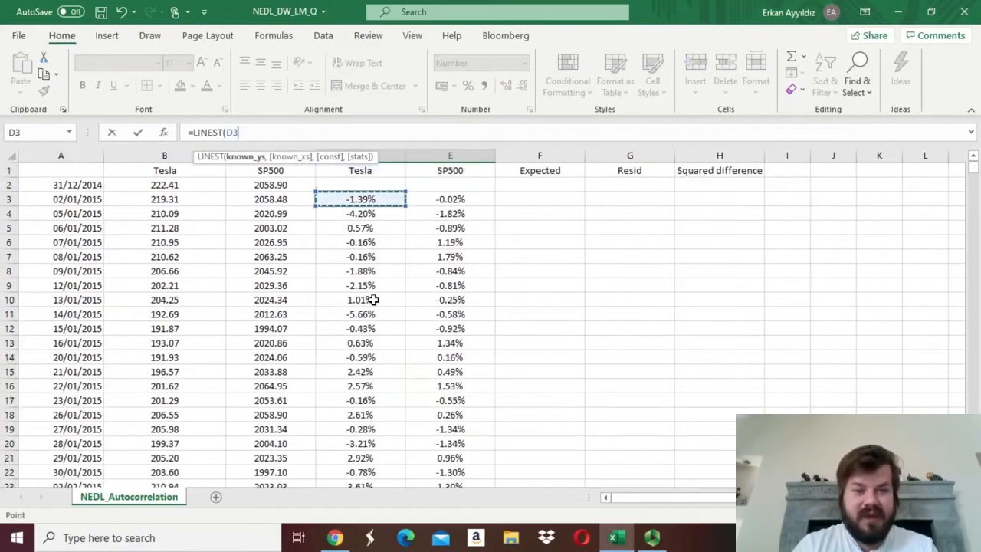
pyautogui.hotkey('ctrl', 'shift', 'Down')
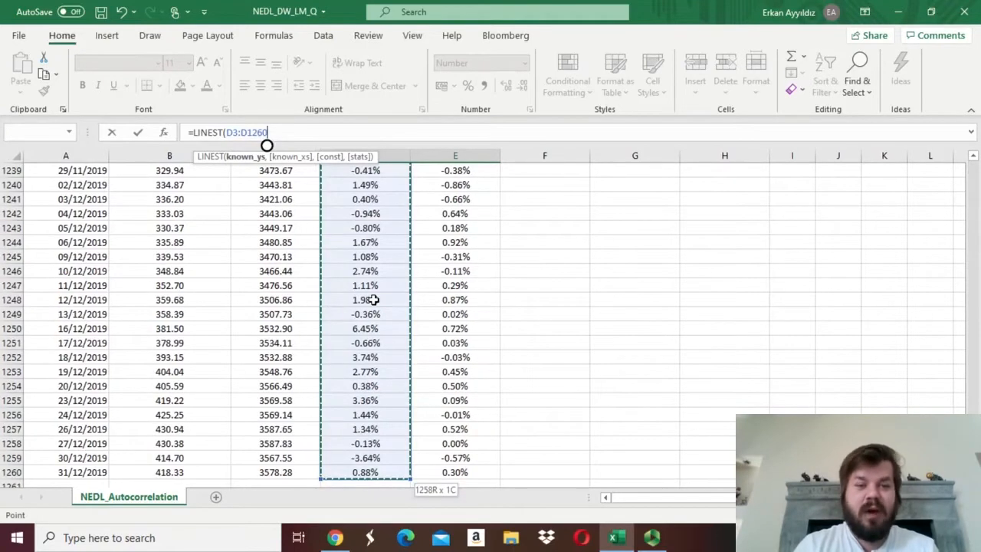
pyautogui.write(',')
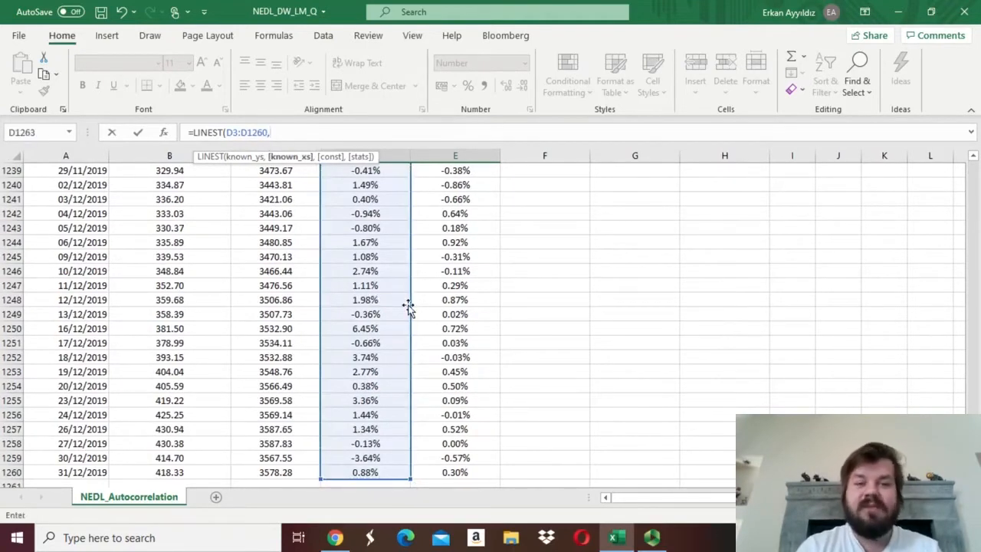
pyautogui.click(458, 328)
pyautogui.hotkey('ctrl', 'Up')
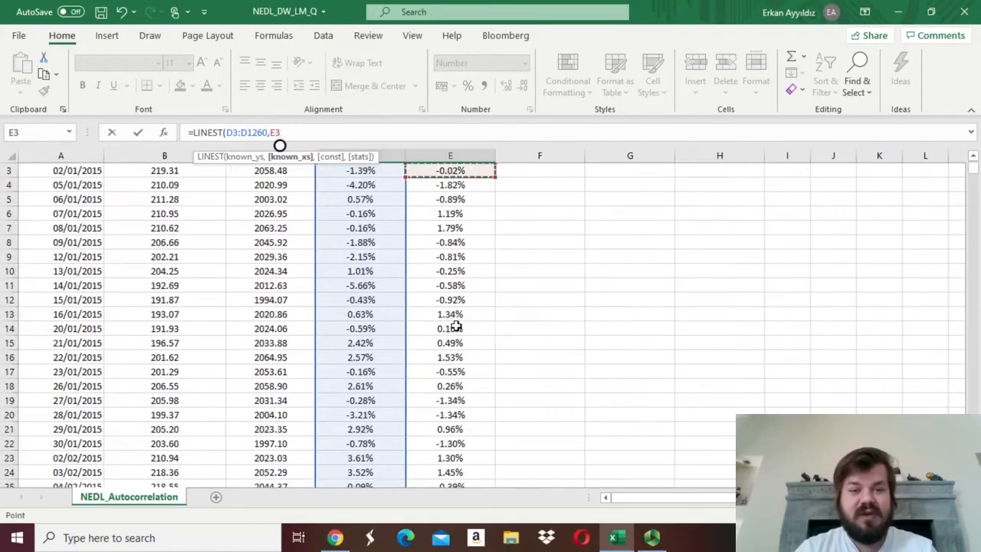
pyautogui.hotkey('ctrl', 'Up')
pyautogui.press('Down')
pyautogui.press('Down')
pyautogui.hotkey('ctrl', 'shift', 'Down')
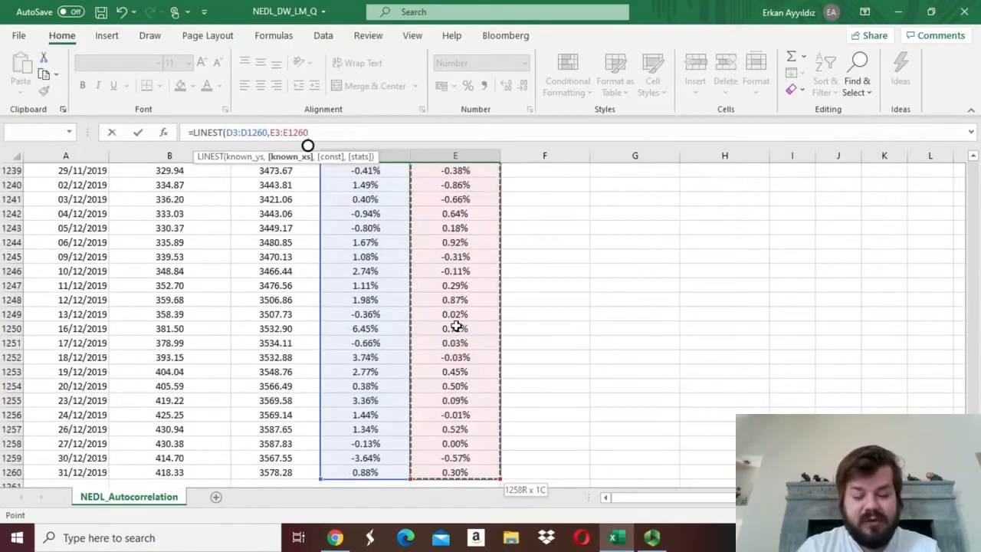
pyautogui.write(',1')
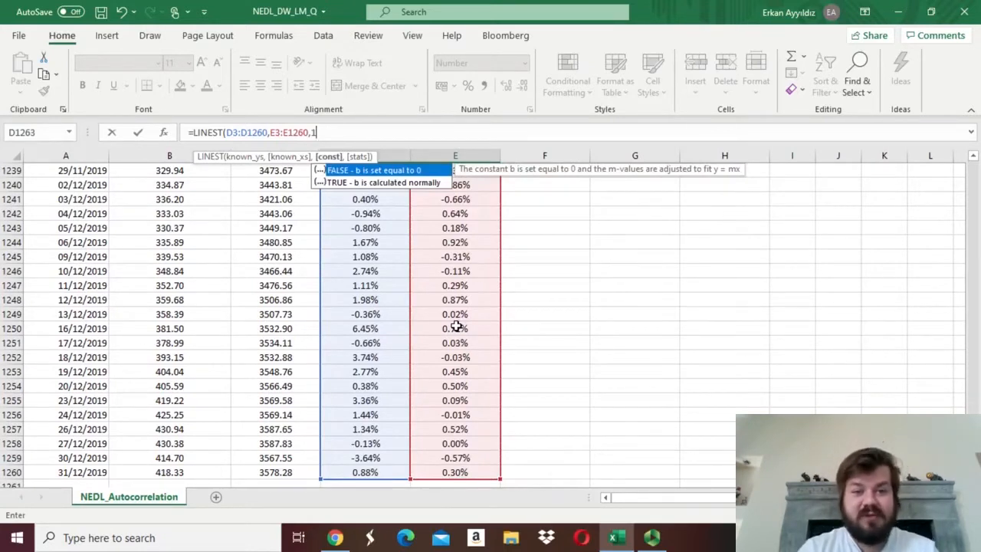
pyautogui.write(',')
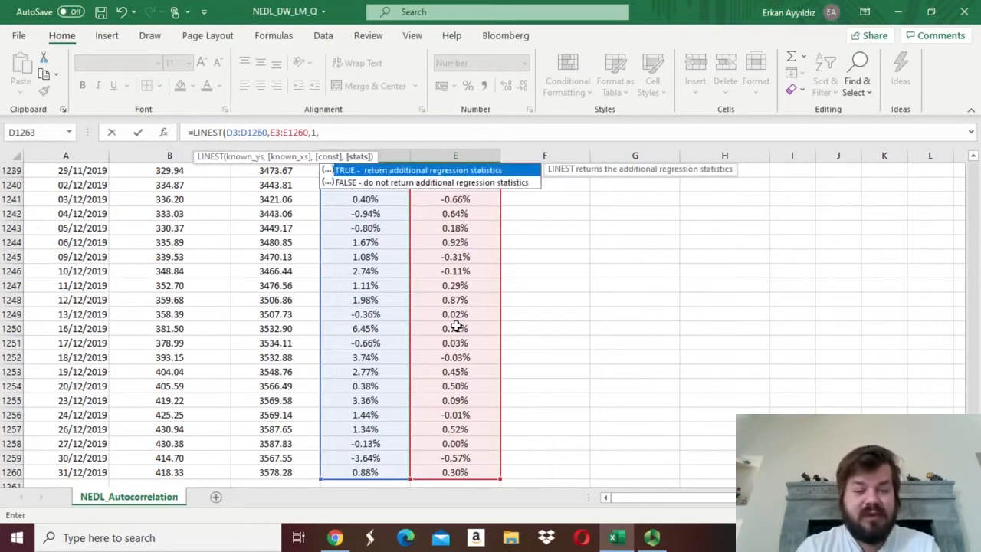
pyautogui.write('1')
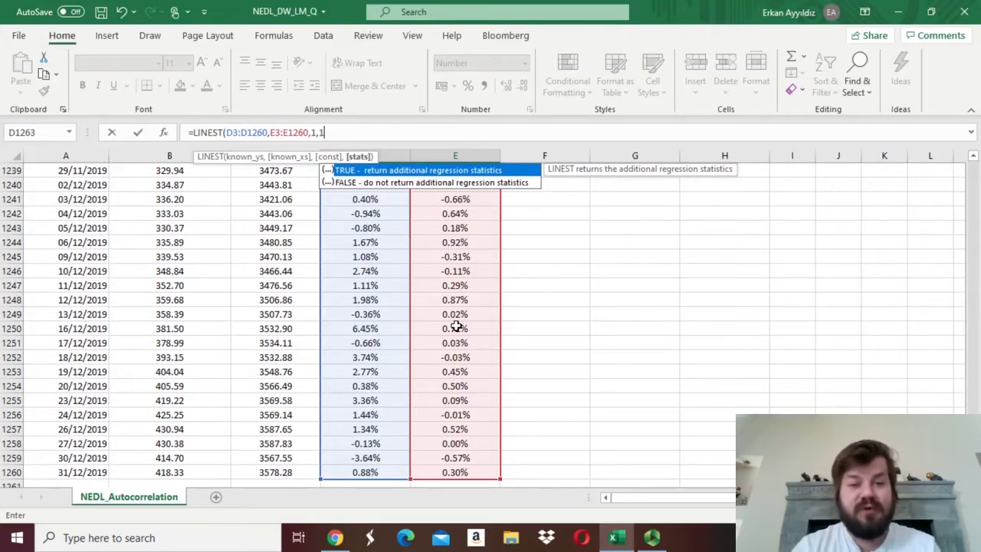
pyautogui.write(')')
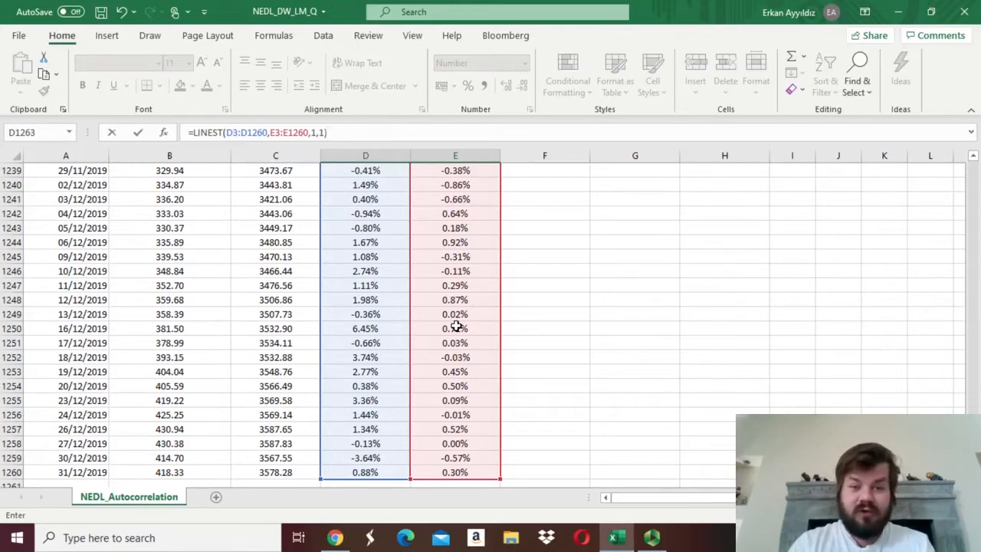
pyautogui.press('Return')
pyautogui.press('Return')
pyautogui.press('Return')
pyautogui.press('Return')
pyautogui.press('Return')
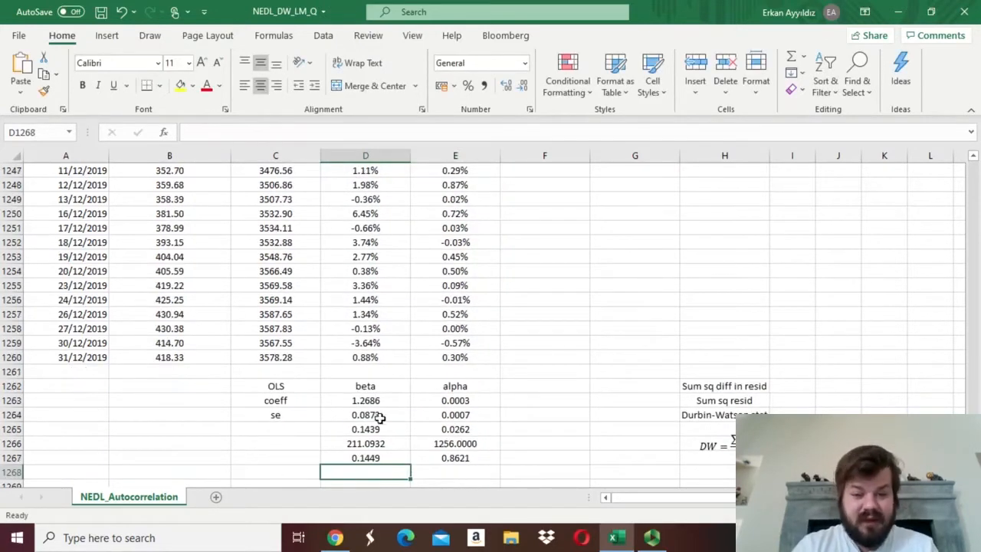
pyautogui.moveTo(365, 400); pyautogui.dragTo(456, 457)
pyautogui.click(277, 443)
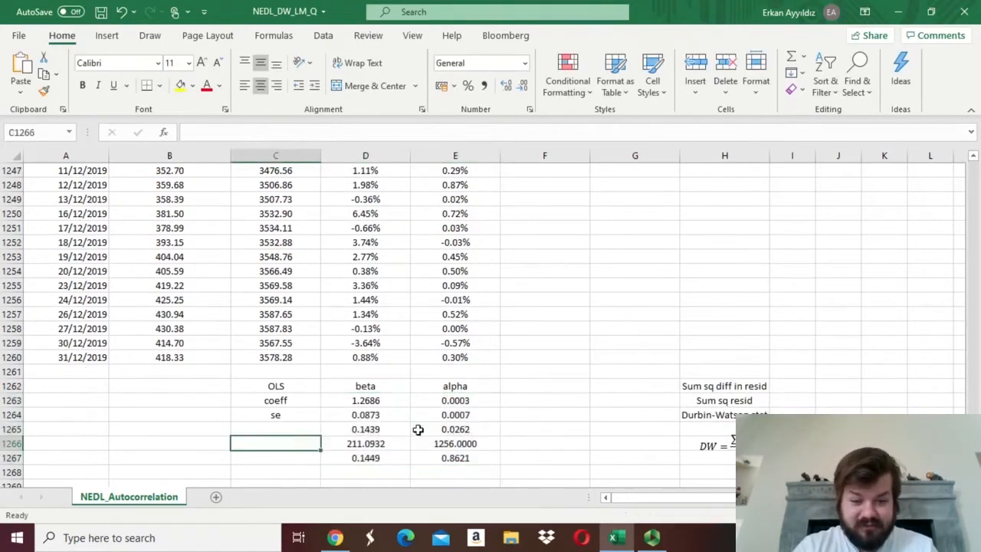
pyautogui.moveTo(275, 400); pyautogui.dragTo(458, 400)
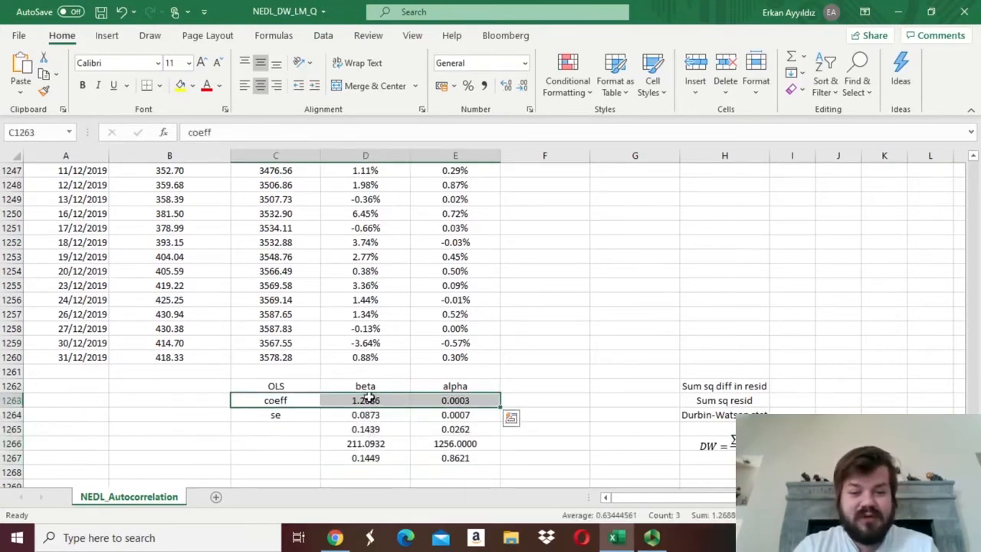
pyautogui.moveTo(365, 400); pyautogui.dragTo(455, 400)
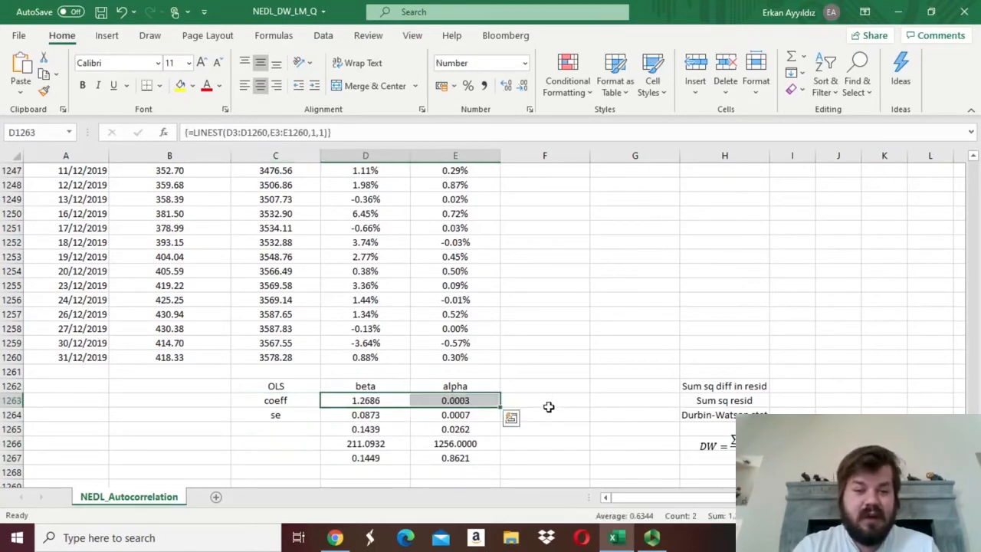
pyautogui.click(357, 399)
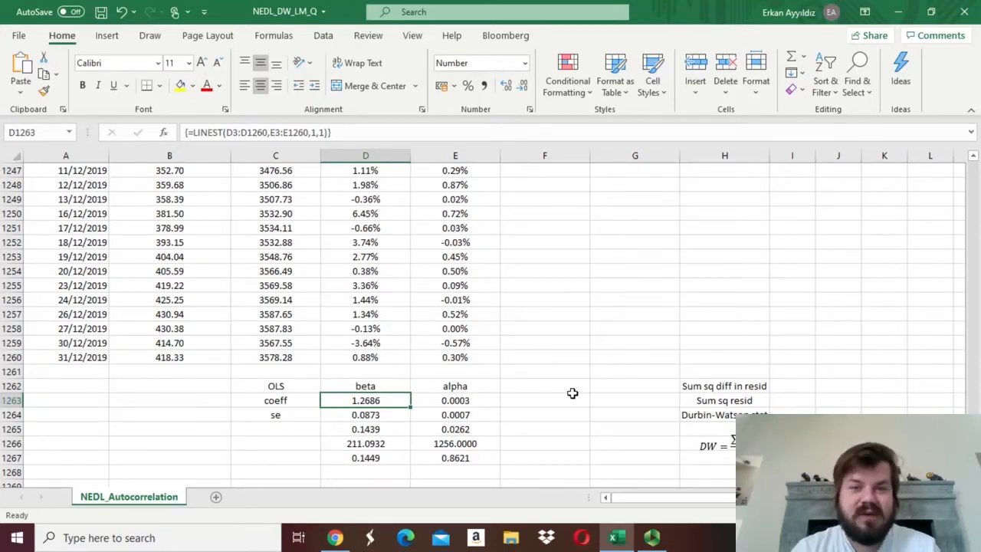
pyautogui.click(447, 401)
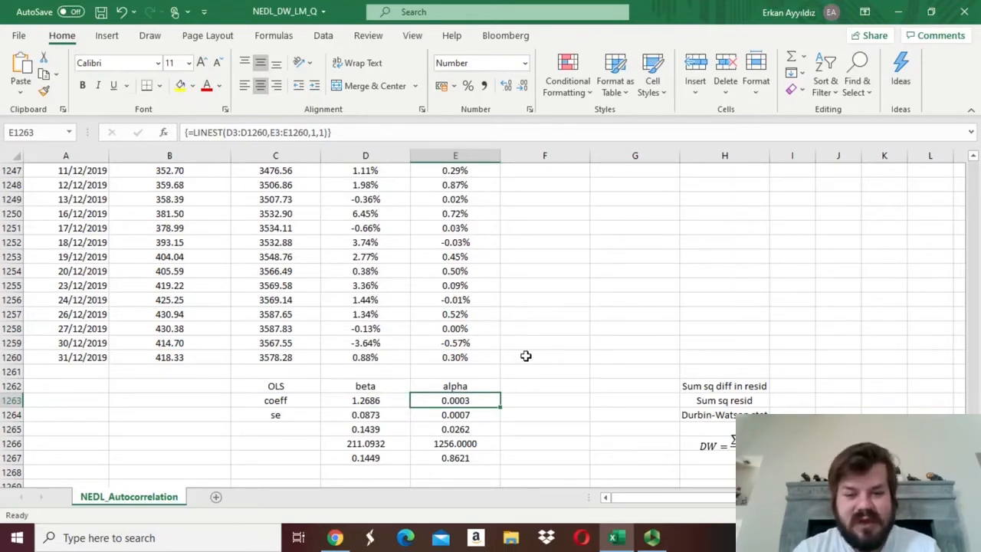
pyautogui.click(526, 356)
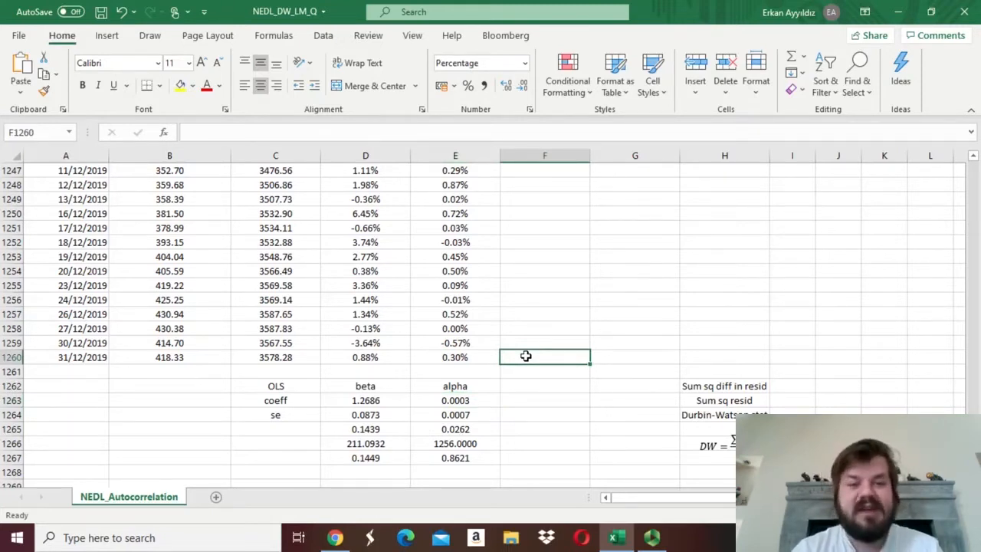
pyautogui.moveTo(365, 401); pyautogui.dragTo(460, 402)
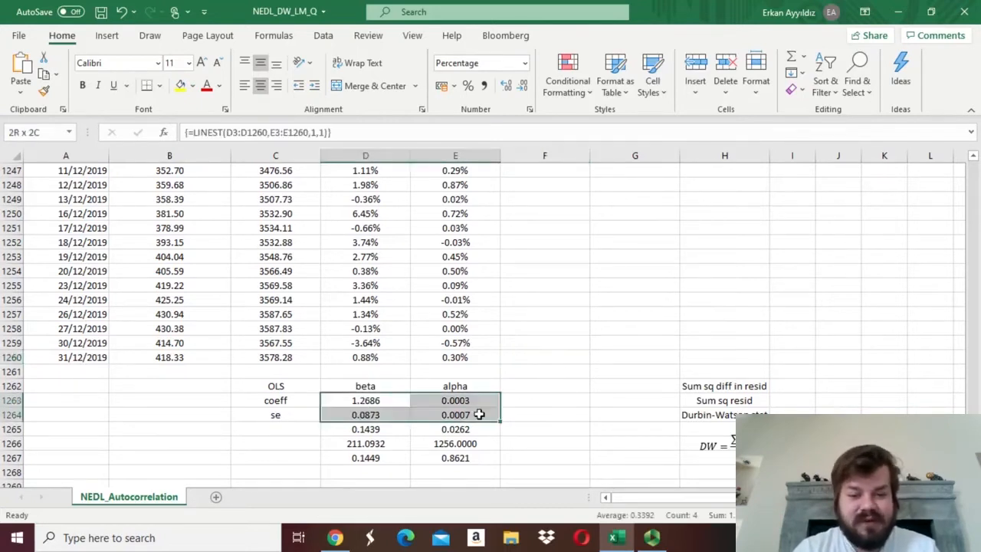
pyautogui.click(560, 354)
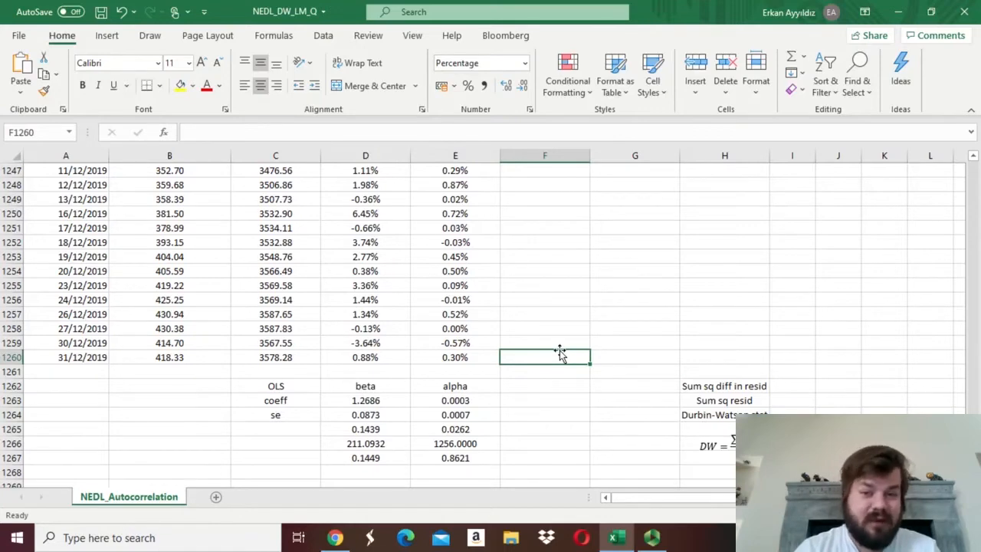
# Build the F3 formula from row-locked alpha E$1263 plus beta D$1263.
pyautogui.hotkey('ctrl', 'Up')
pyautogui.press('Down')
pyautogui.press('Down')
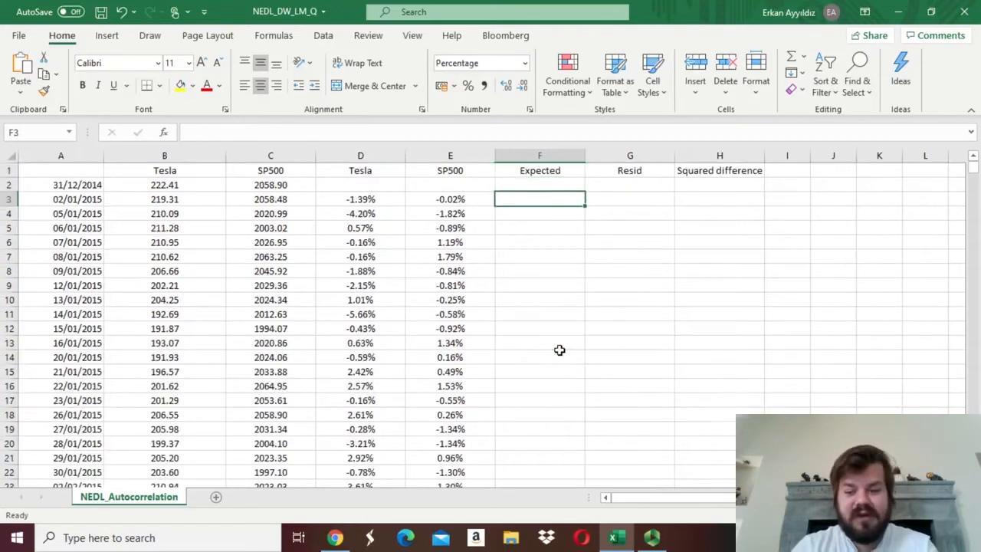
pyautogui.write('=')
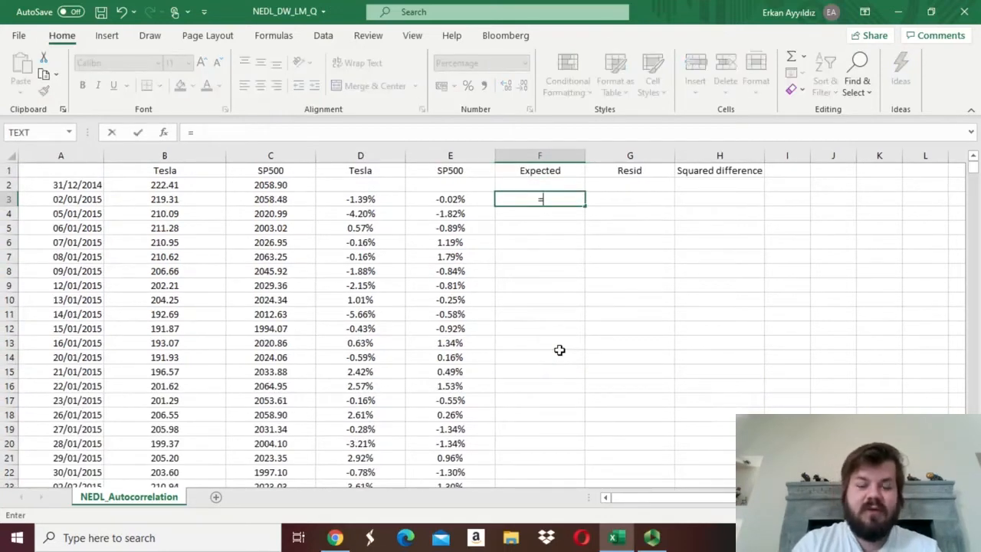
pyautogui.press('Left')
pyautogui.hotkey('ctrl', 'Down')
pyautogui.press('Down')
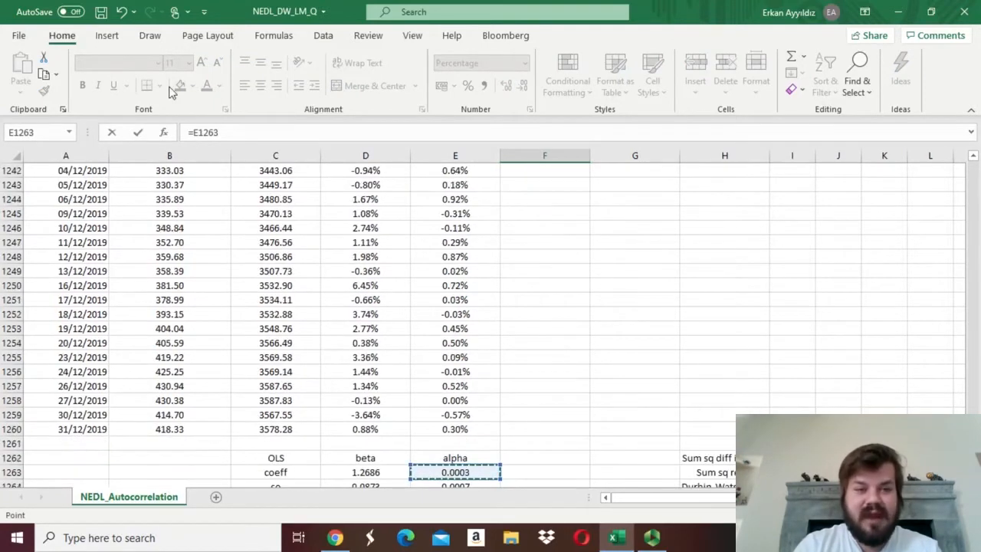
pyautogui.click(195, 132)
pyautogui.write('$')
pyautogui.click(240, 131)
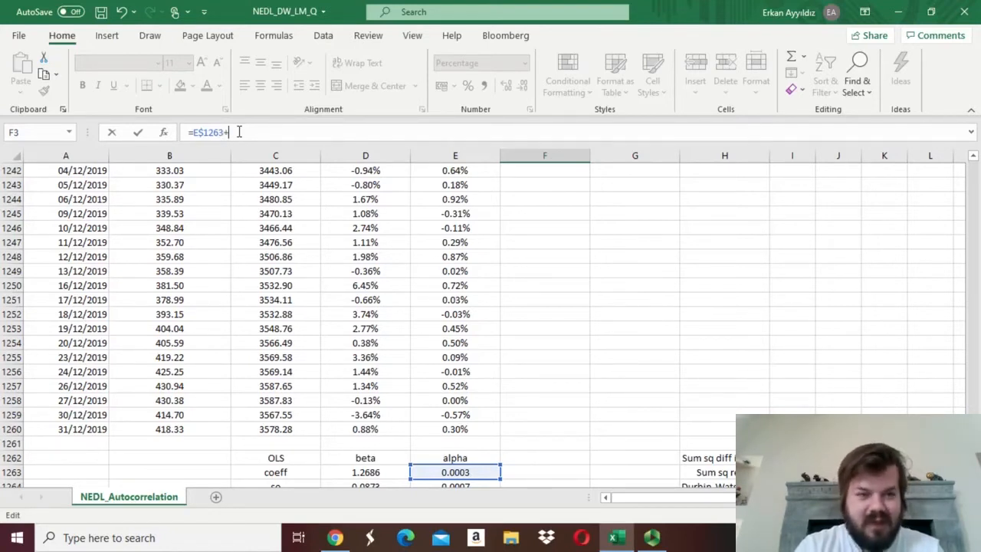
pyautogui.click(365, 472)
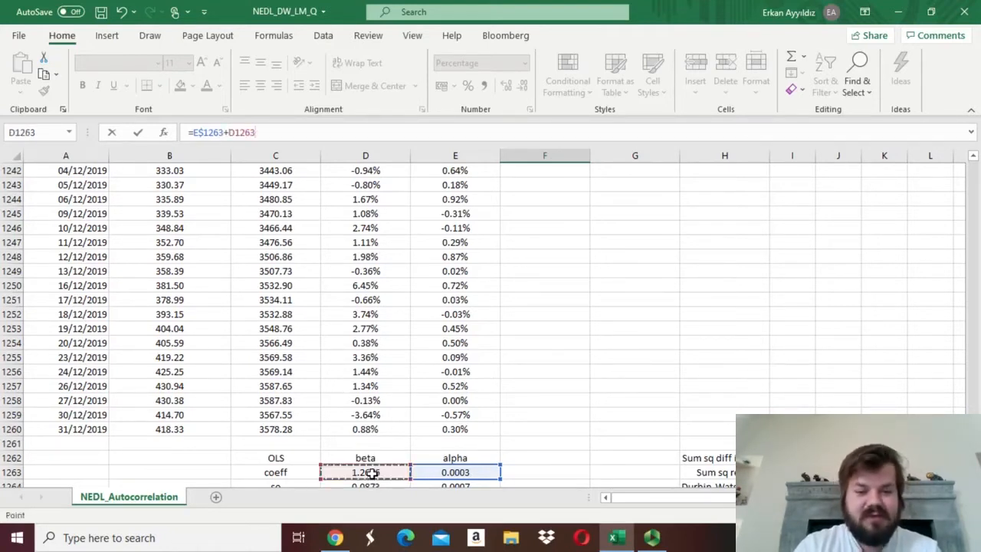
pyautogui.click(235, 132)
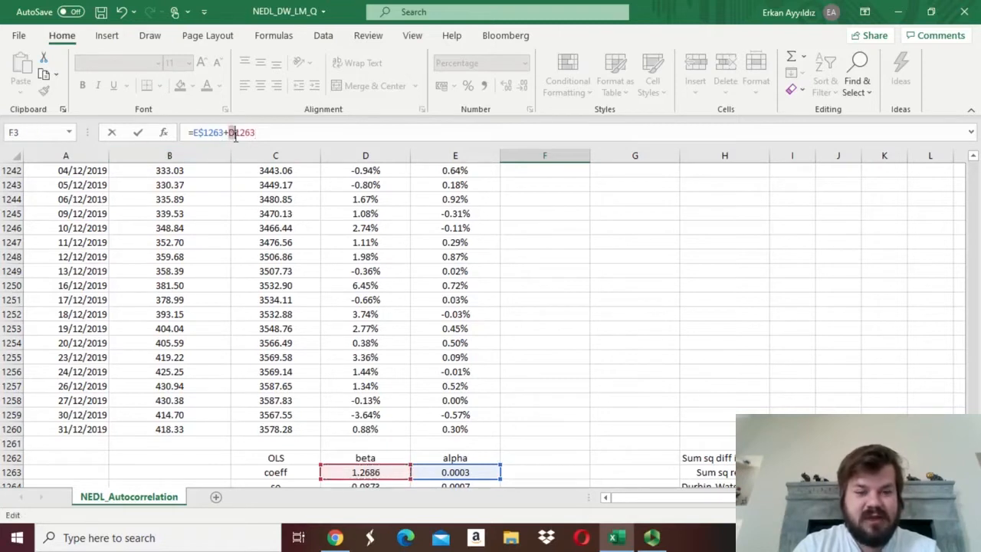
pyautogui.write('$')
pyautogui.click(264, 132)
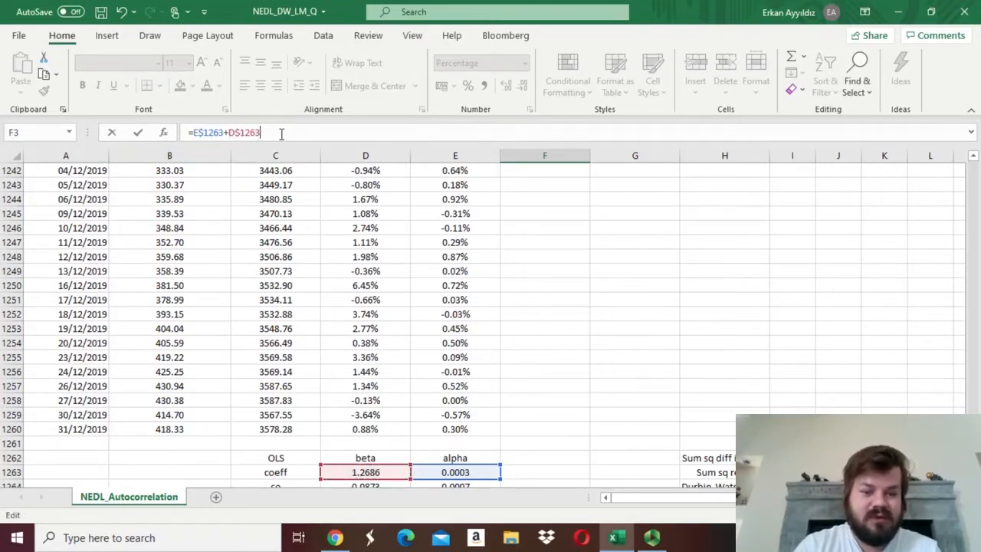
pyautogui.write('*')
# Multiply beta by the day's SP500 return E3 and fill the Expected formula down column F.
pyautogui.click(453, 285)
pyautogui.hotkey('ctrl', 'Up')
pyautogui.scroll(1, 448, 286)
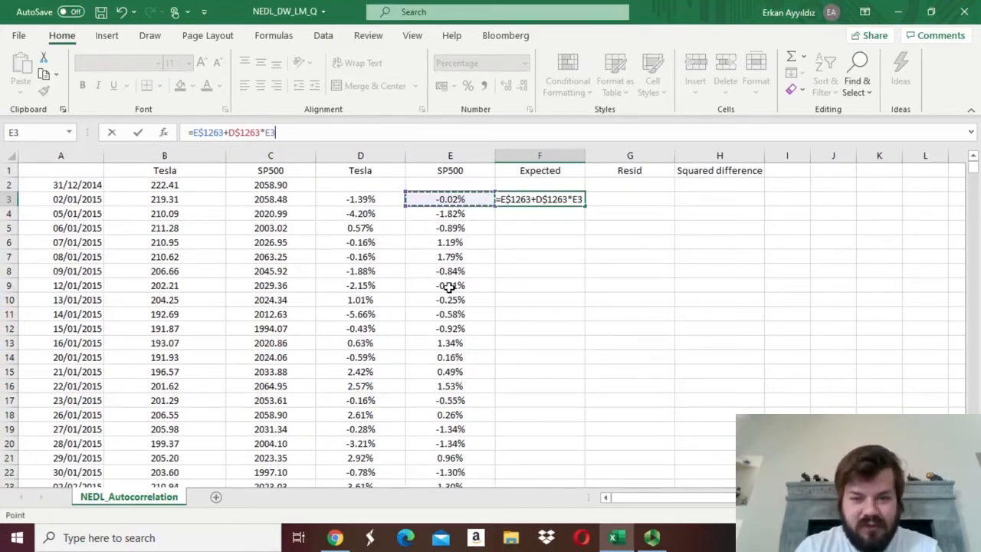
pyautogui.hotkey('ctrl', 'Return')
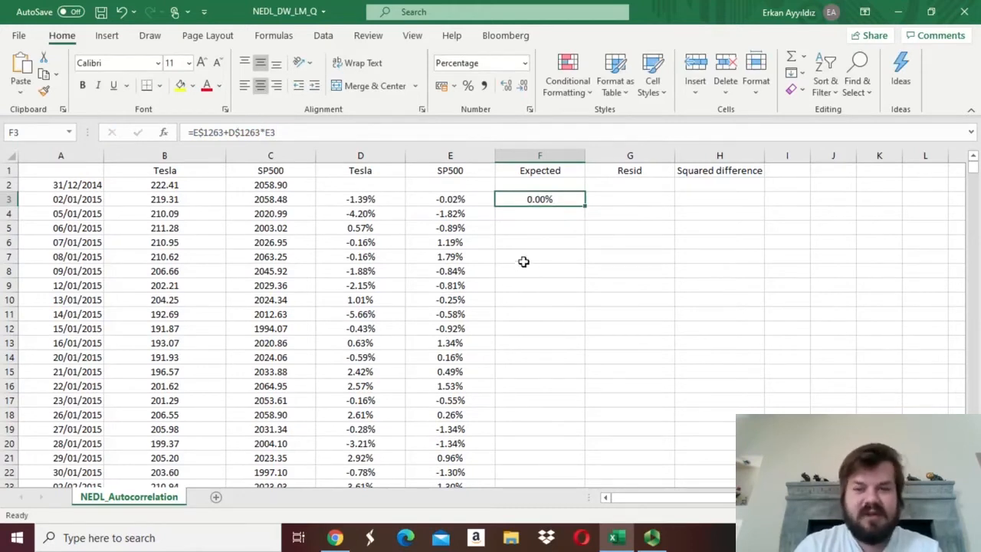
pyautogui.doubleClick(584, 206)
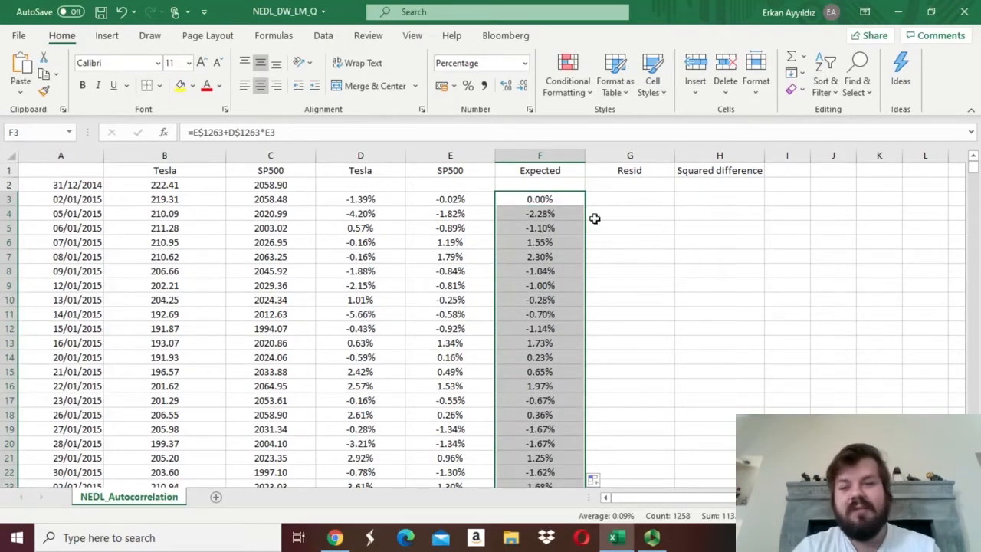
# Enter the residual =D3-F3 in G3 and fill it down the Resid column to the last row.
pyautogui.click(630, 199)
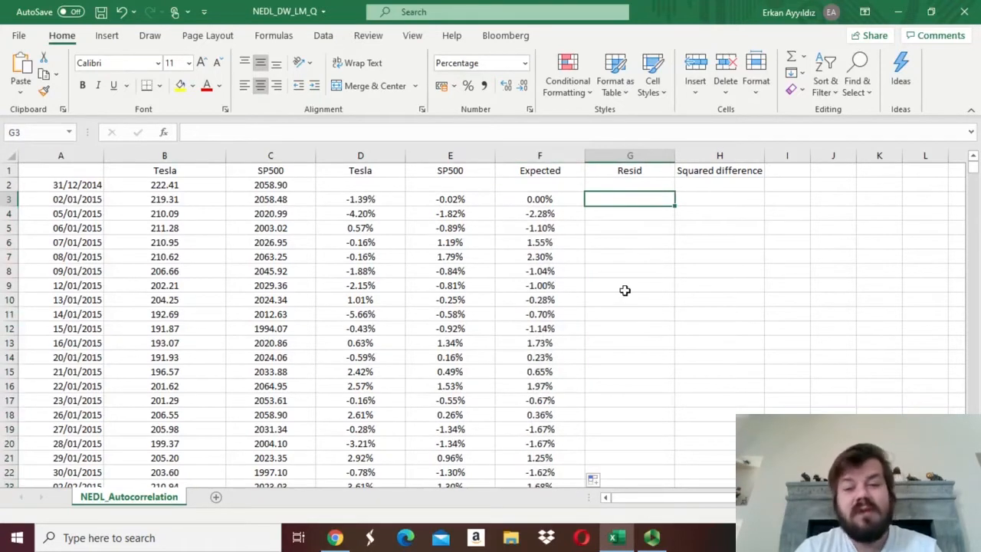
pyautogui.write('=')
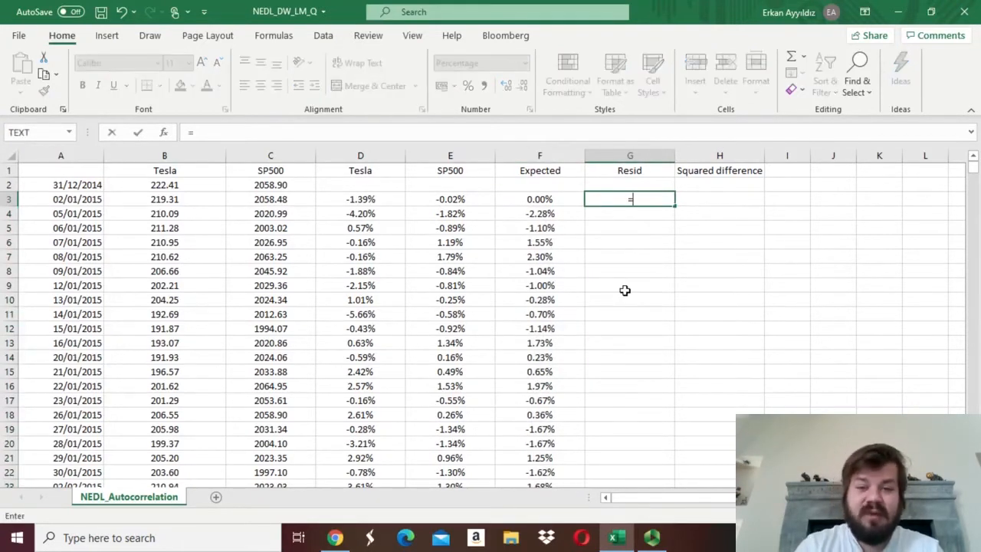
pyautogui.press('Left')
pyautogui.press('Left')
pyautogui.press('Left')
pyautogui.write('-')
pyautogui.press('Left')
pyautogui.press('Return')
pyautogui.press('Up')
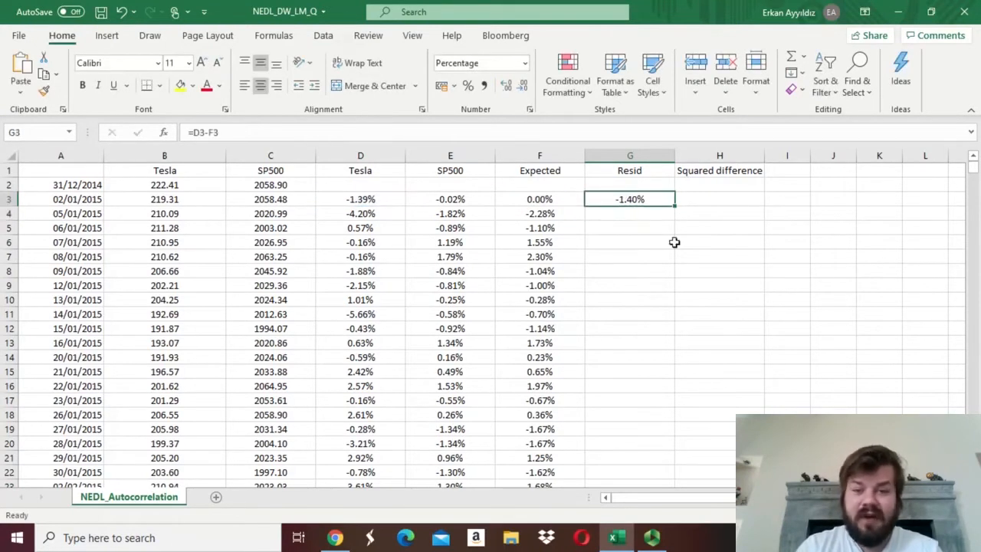
pyautogui.doubleClick(674, 205)
pyautogui.click(631, 199)
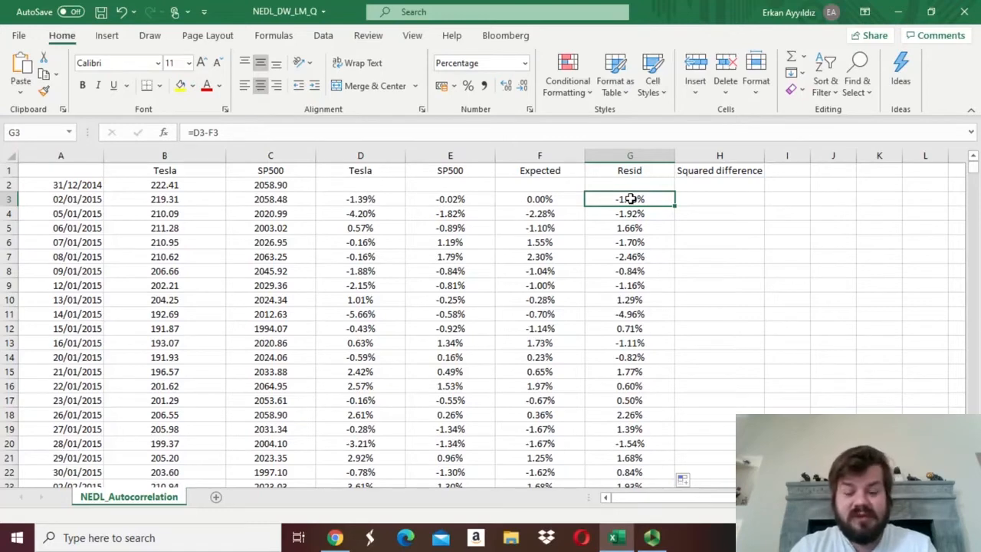
pyautogui.hotkey('ctrl', 'Down')
pyautogui.press('Down')
pyautogui.press('Down')
pyautogui.press('Down')
pyautogui.press('Down')
pyautogui.press('Down')
pyautogui.press('Down')
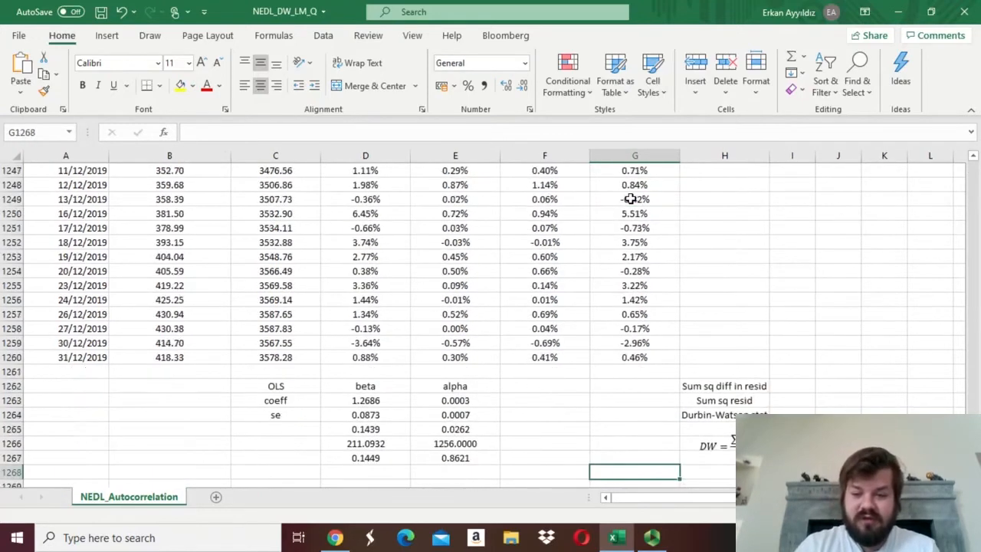
pyautogui.press('Down')
pyautogui.press('Down')
pyautogui.press('Down')
pyautogui.press('Right')
pyautogui.click(724, 456)
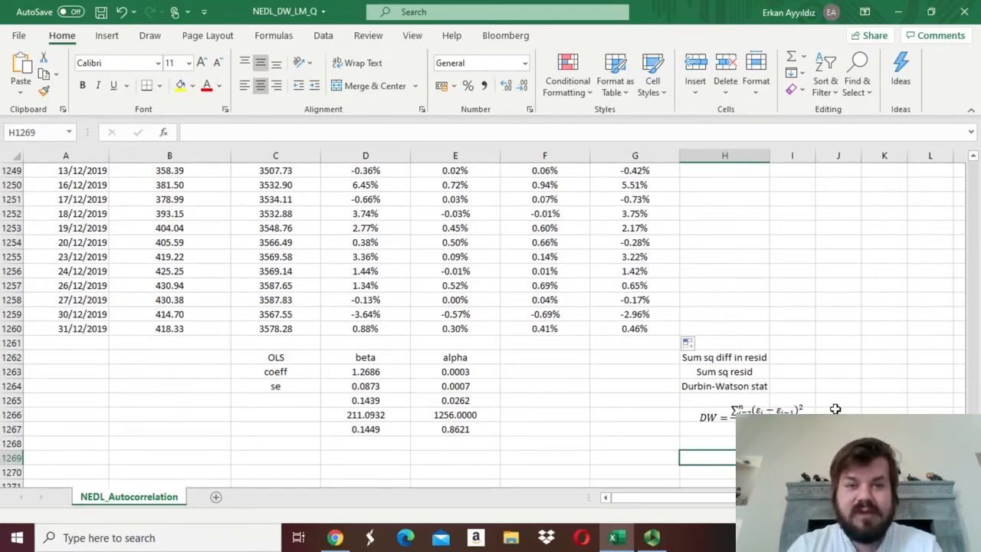
pyautogui.click(788, 408)
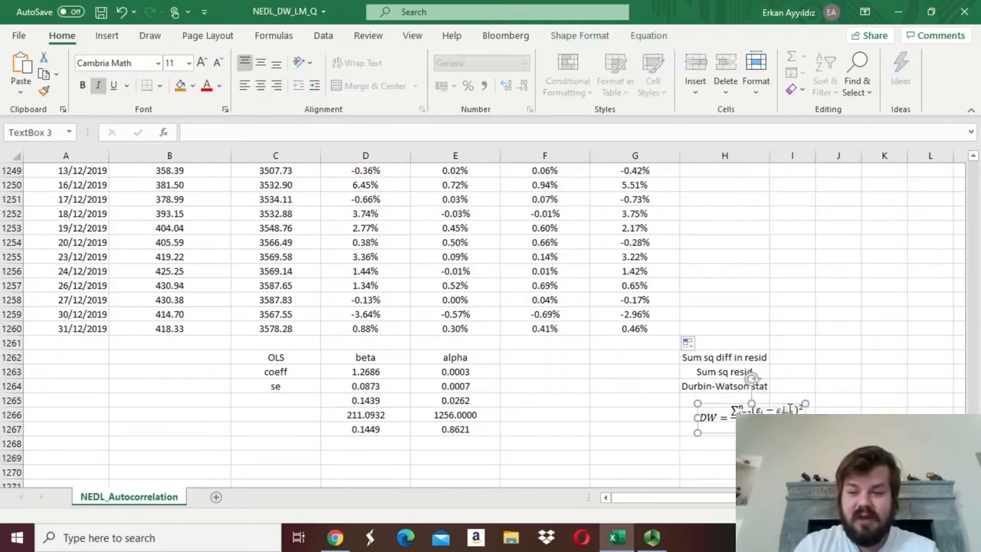
pyautogui.rightClick(787, 408)
pyautogui.click(885, 414)
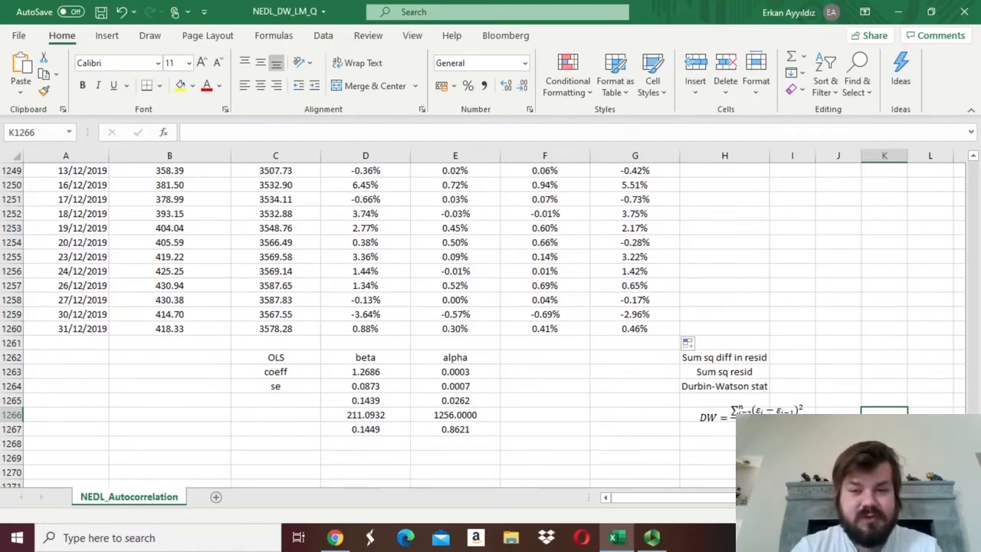
pyautogui.click(687, 342)
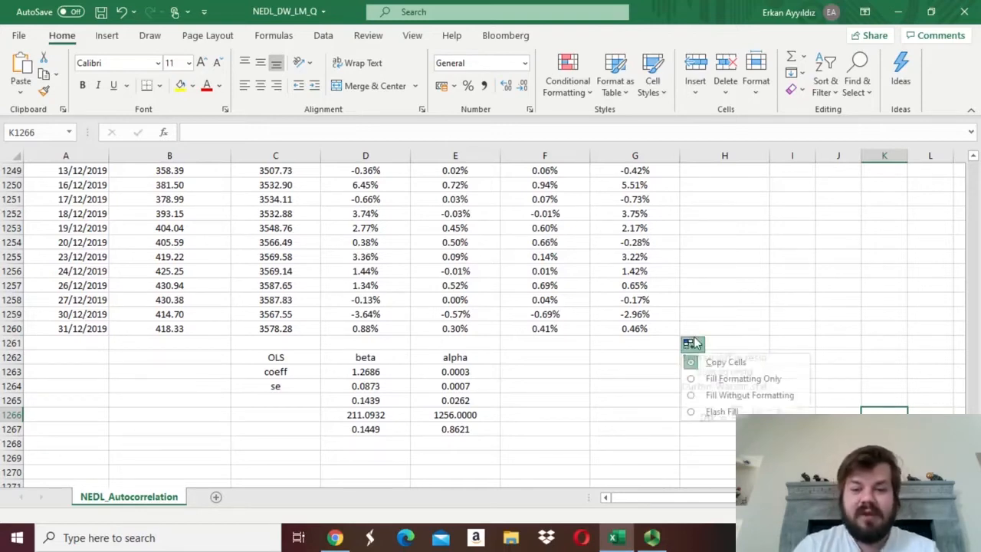
# Enter =(G4-G3)^2 in H4 and fill the squared residual differences down column H.
pyautogui.click(693, 328)
pyautogui.hotkey('ctrl', 'Up')
pyautogui.press('Down')
pyautogui.press('Down')
pyautogui.press('Down')
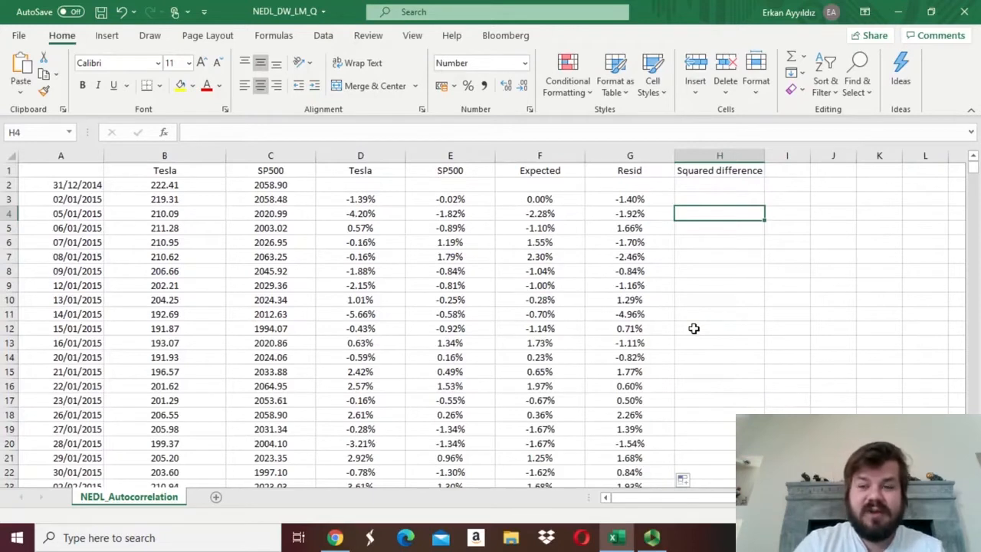
pyautogui.write('=')
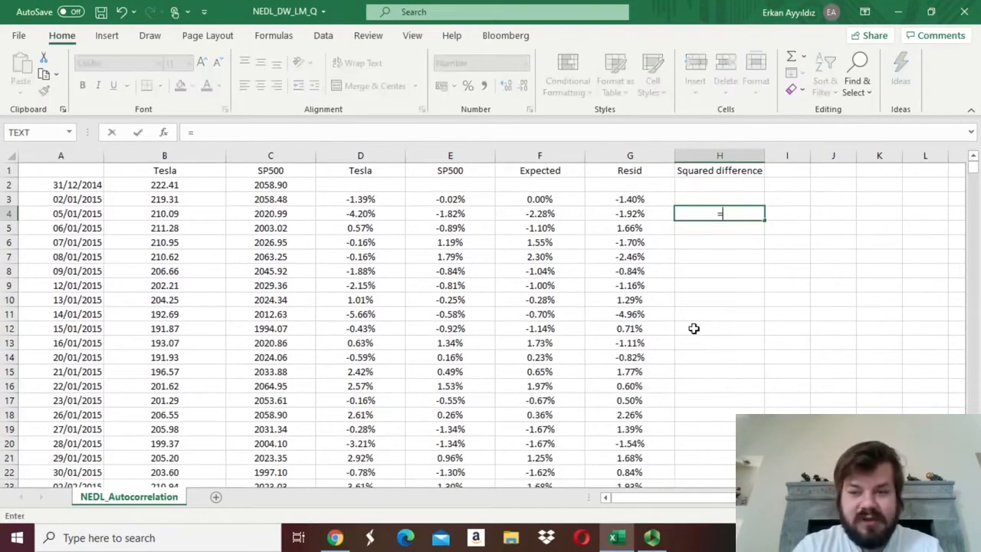
pyautogui.write('(')
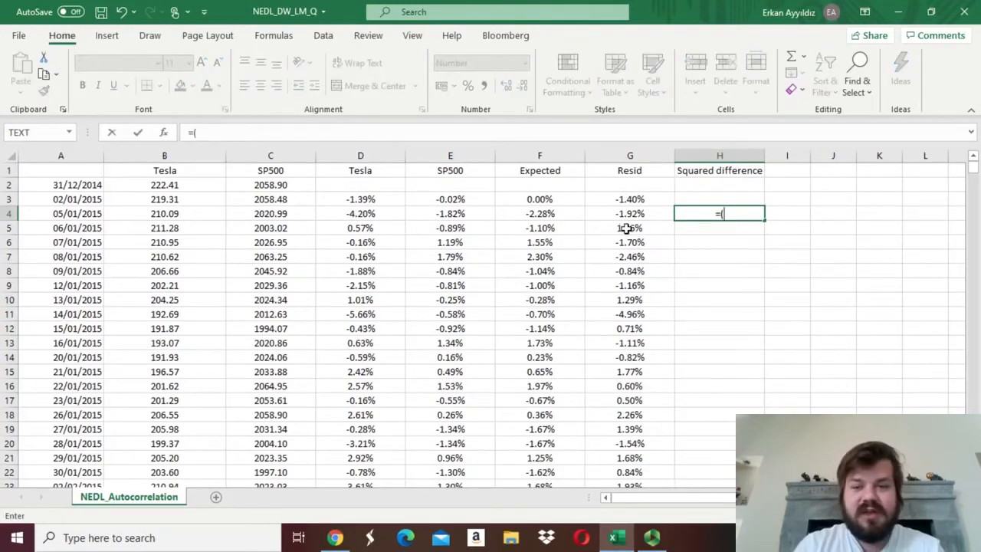
pyautogui.click(625, 214)
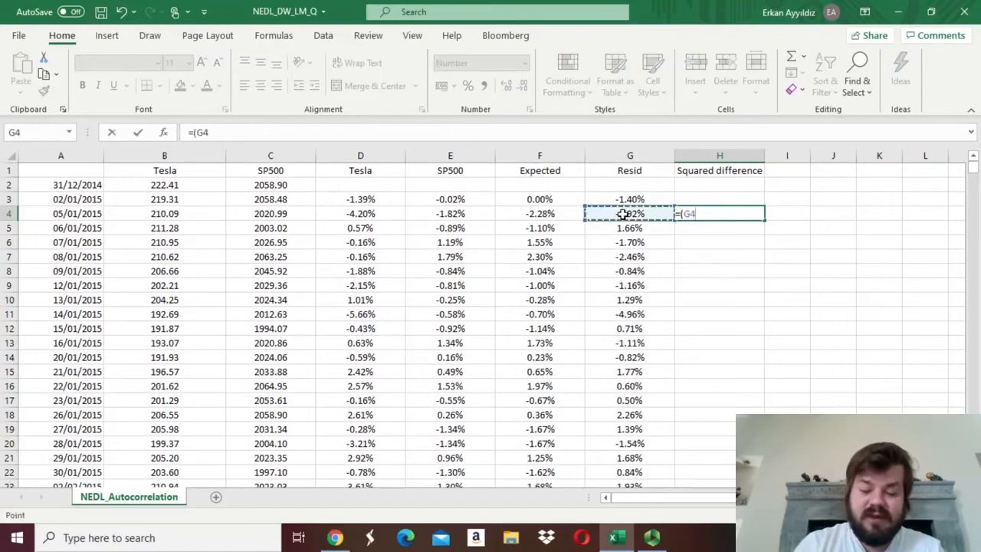
pyautogui.write('-')
pyautogui.click(613, 199)
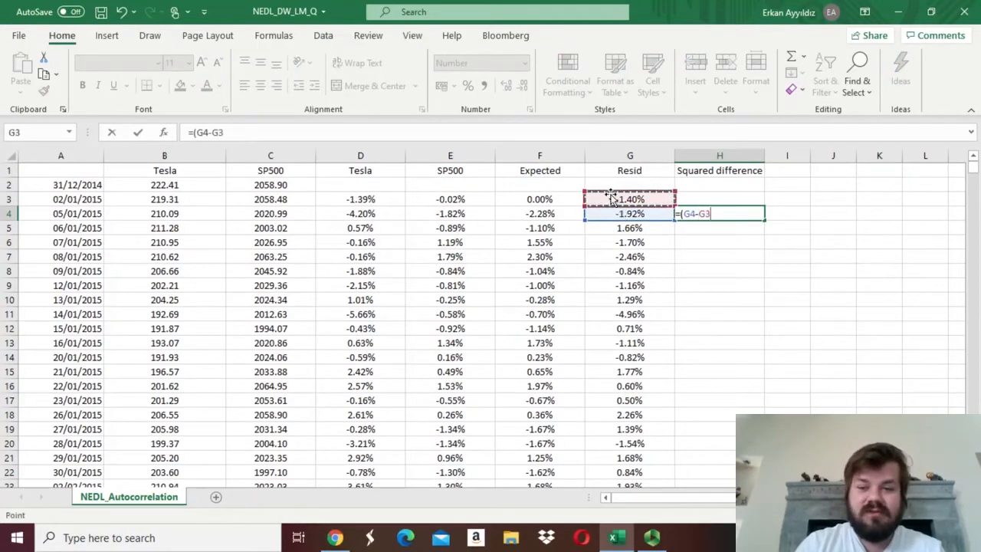
pyautogui.write(')^2')
pyautogui.press('Return')
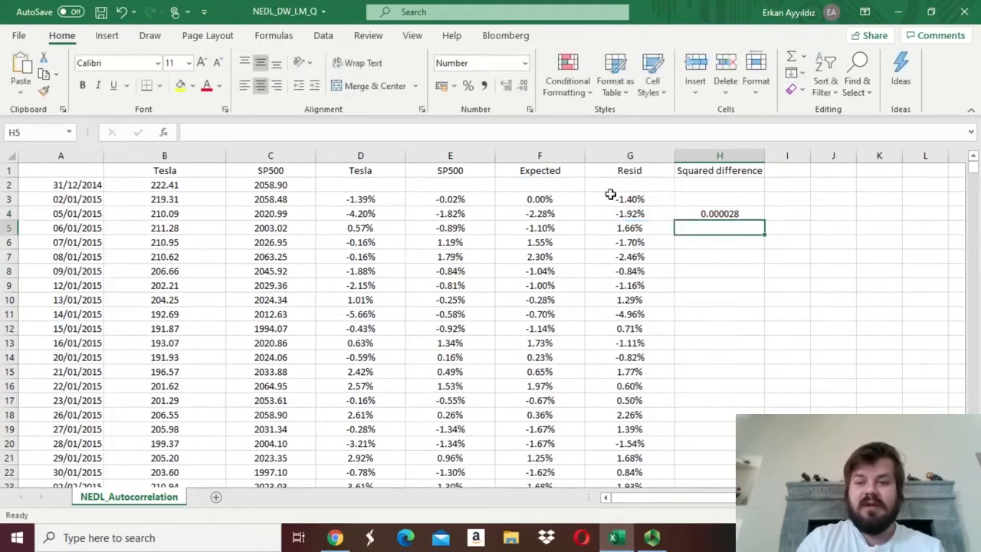
pyautogui.press('Up')
pyautogui.doubleClick(764, 220)
pyautogui.hotkey('ctrl', 'Down')
# Total the squared differences H4:H1260 in the Sum sq diff cell I1262.
pyautogui.press('Down')
pyautogui.press('Down')
pyautogui.press('Right')
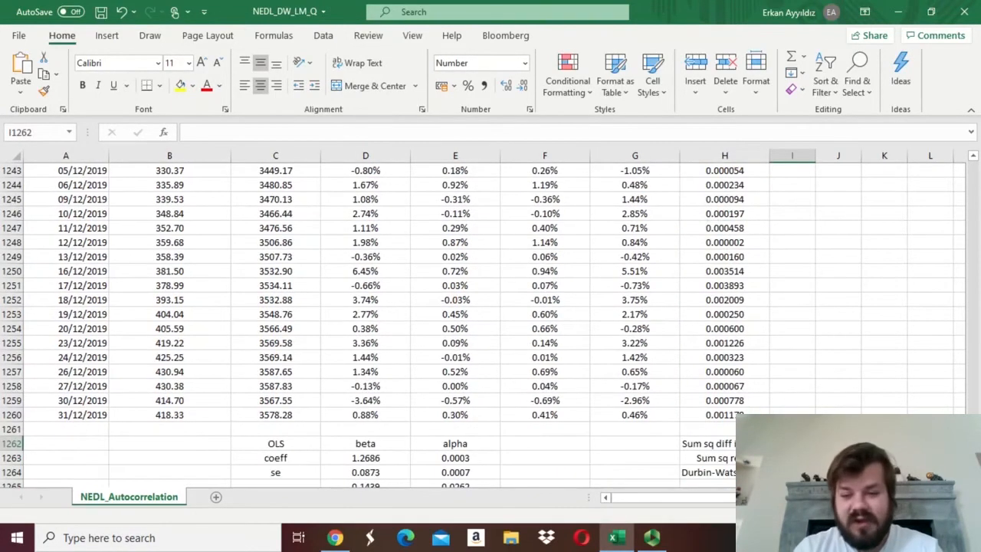
pyautogui.write('=SUM(')
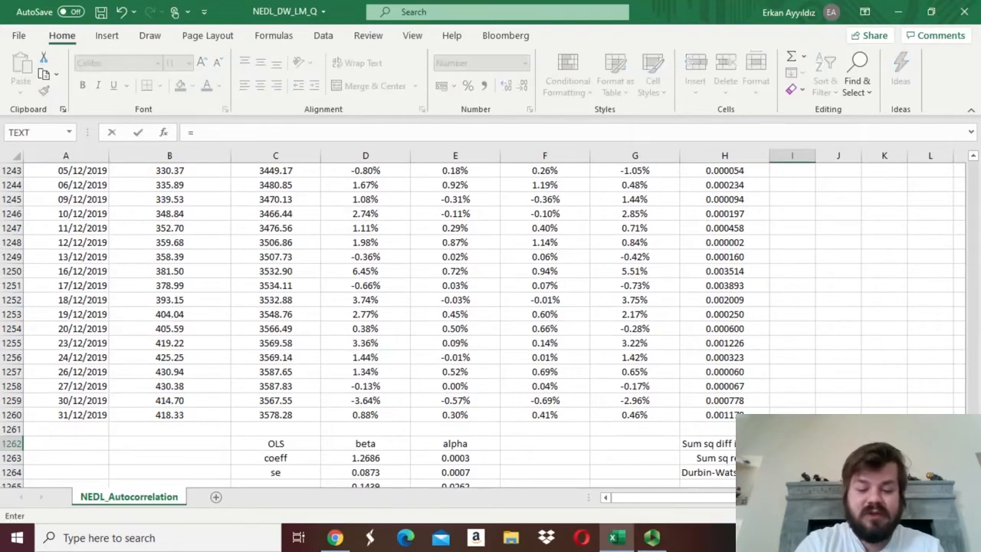
pyautogui.click(720, 415)
pyautogui.hotkey('ctrl', 'shift', 'Up')
pyautogui.write(')')
pyautogui.hotkey('ctrl', 'Return')
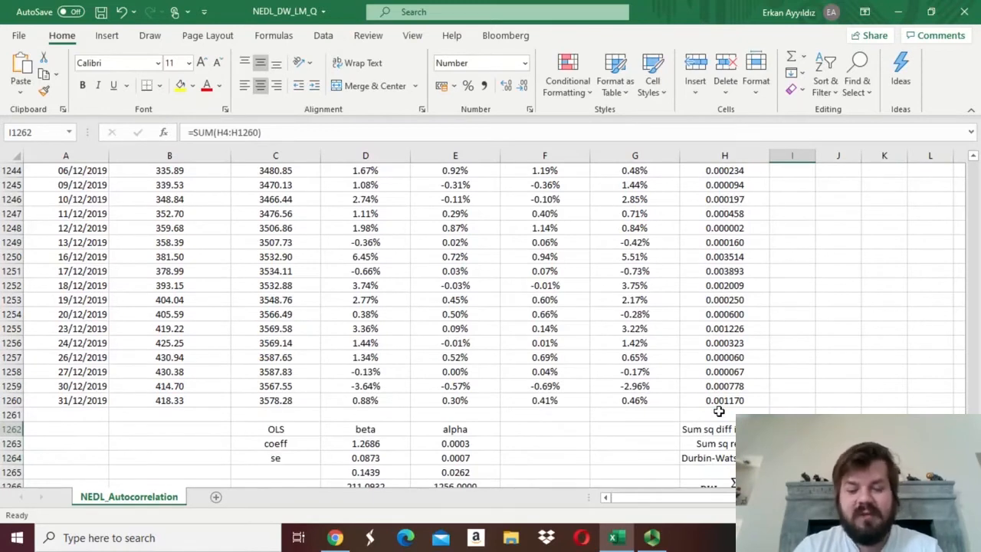
pyautogui.press('Return')
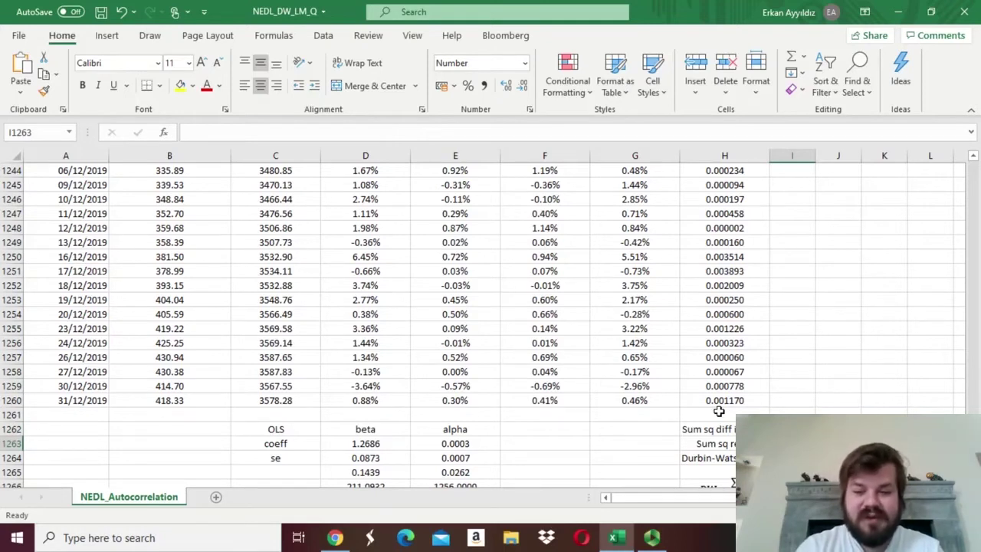
pyautogui.write('=')
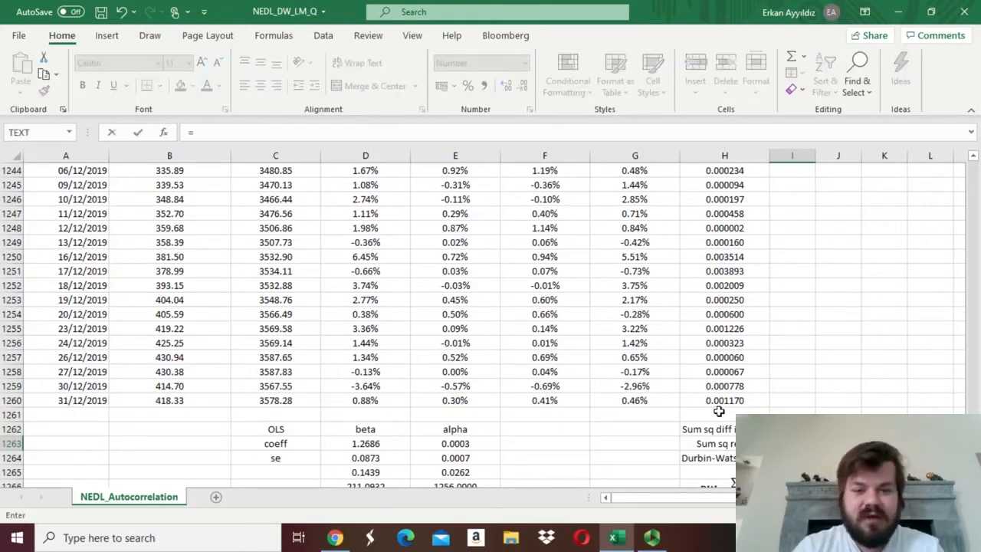
pyautogui.write('SUMSQ(')
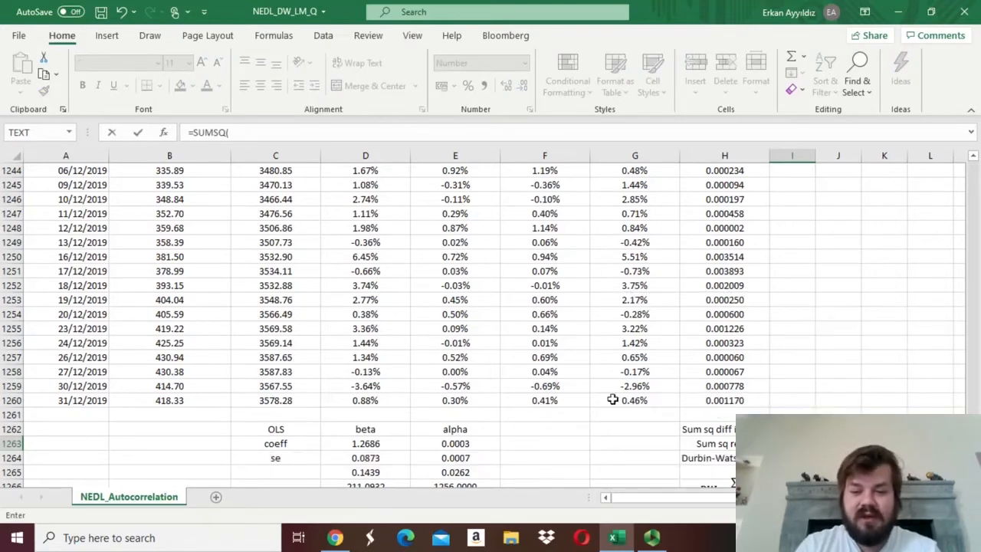
# Enter =SUMSQ(G3:G1260) in I1263 for the sum of squared residuals, 0.8621.
pyautogui.click(630, 400)
pyautogui.hotkey('ctrl', 'Up')
pyautogui.hotkey('ctrl', 'shift', 'Down')
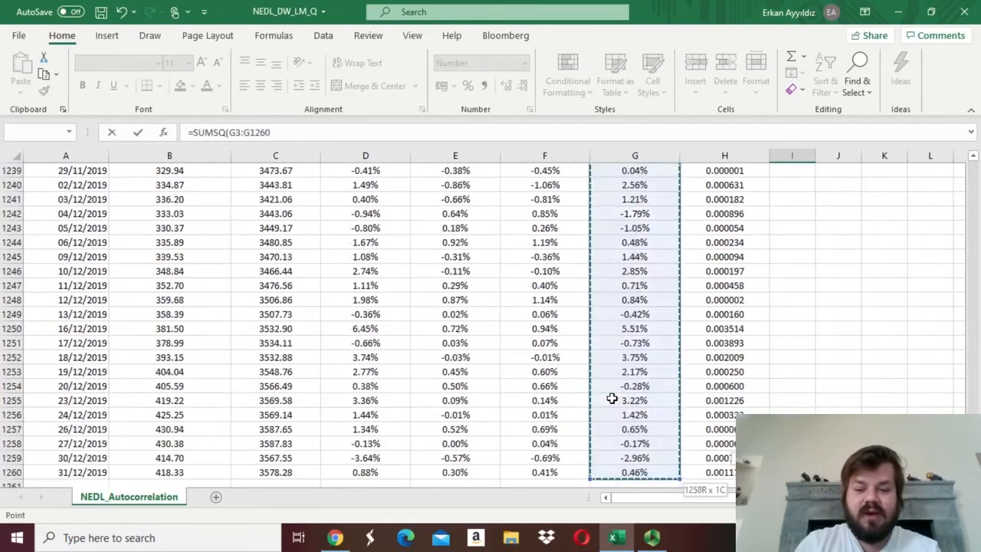
pyautogui.write(')')
pyautogui.press('Return')
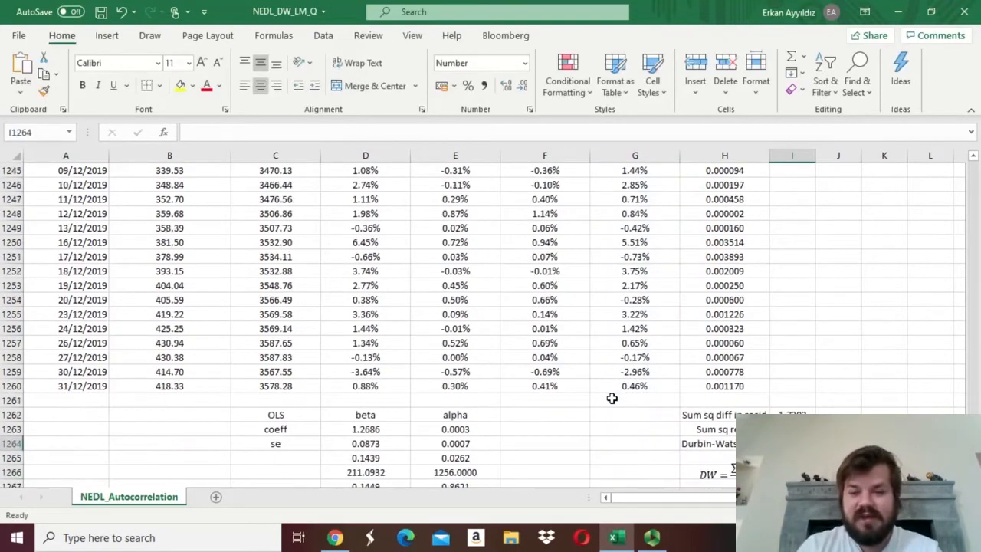
pyautogui.moveTo(617, 458); pyautogui.dragTo(596, 438)
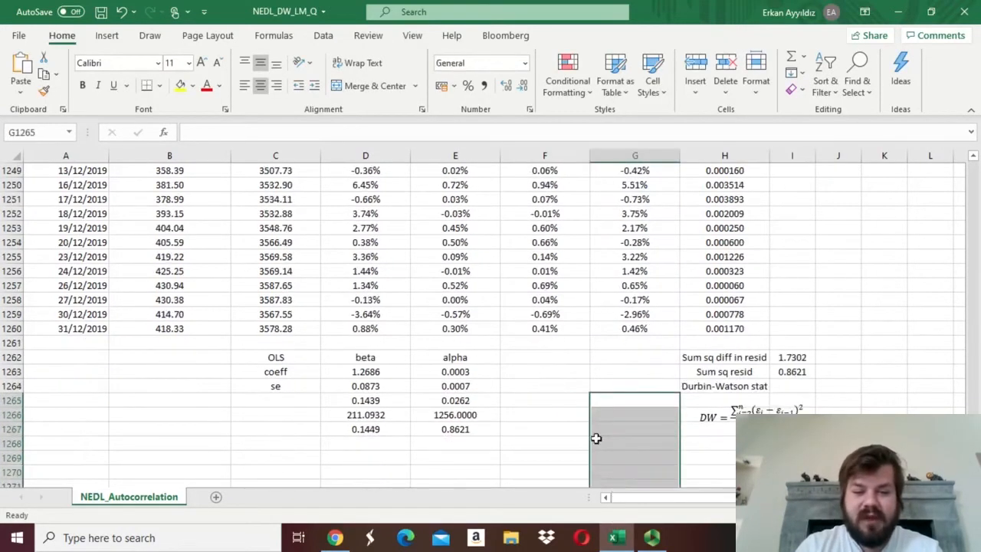
# Compare the 0.8621 result against the LINEST residual sum of squares in E1267.
pyautogui.click(791, 372)
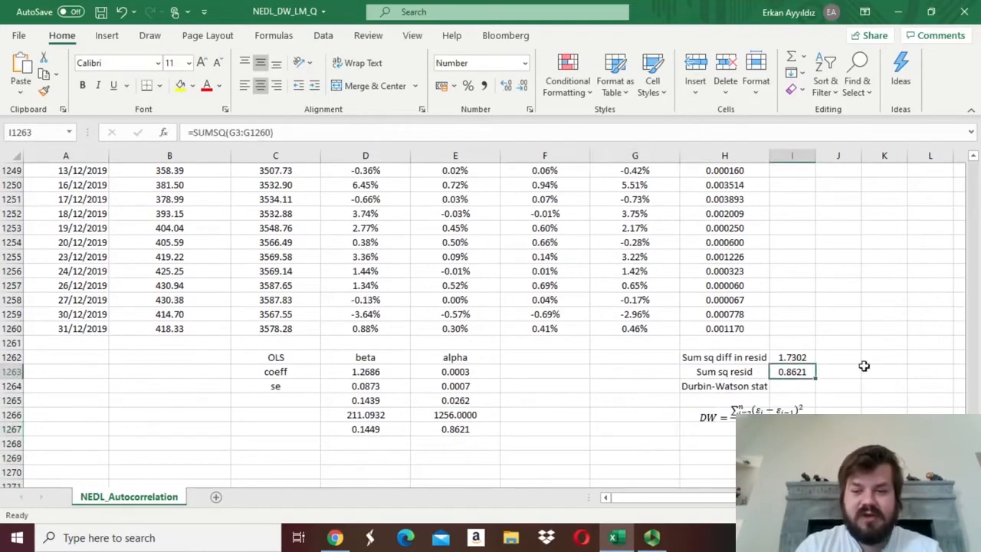
pyautogui.keyDown('ctrl'); pyautogui.click(466, 429); pyautogui.keyUp('ctrl')
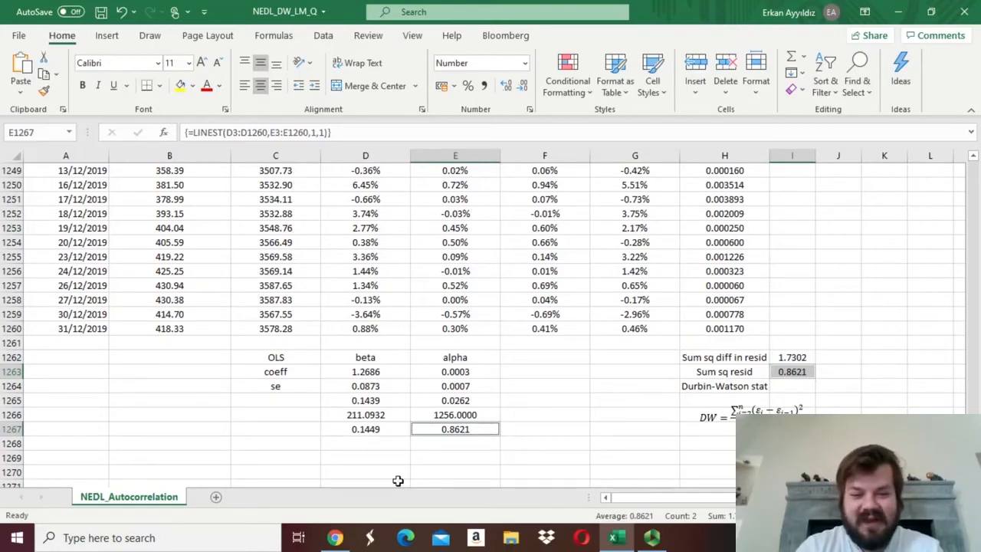
pyautogui.click(512, 457)
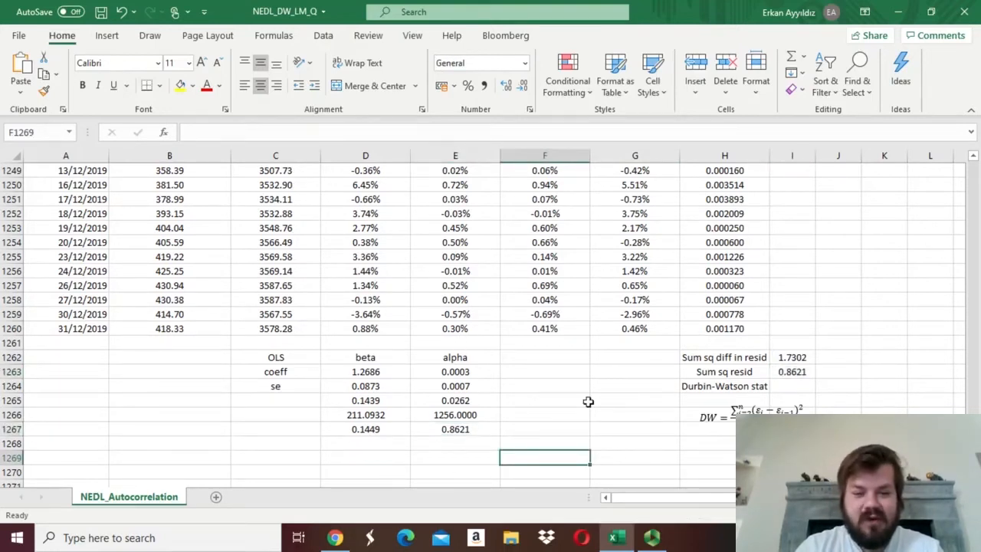
pyautogui.click(455, 429)
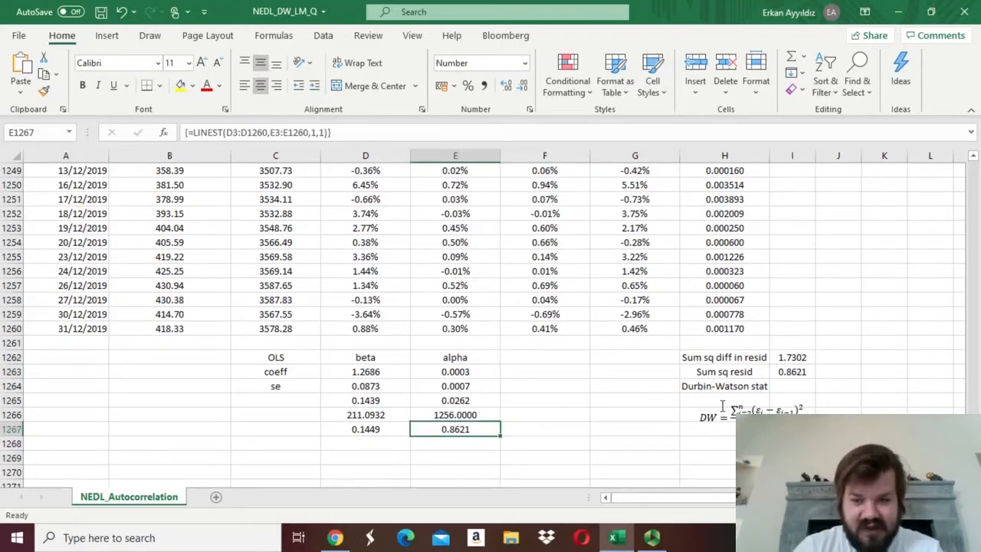
pyautogui.click(797, 373)
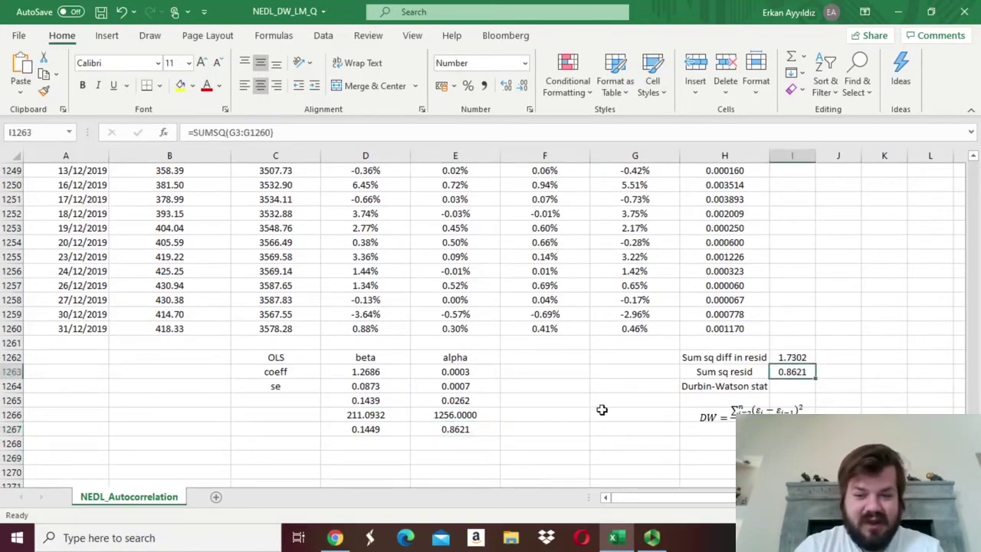
pyautogui.keyDown('ctrl'); pyautogui.click(466, 433); pyautogui.keyUp('ctrl')
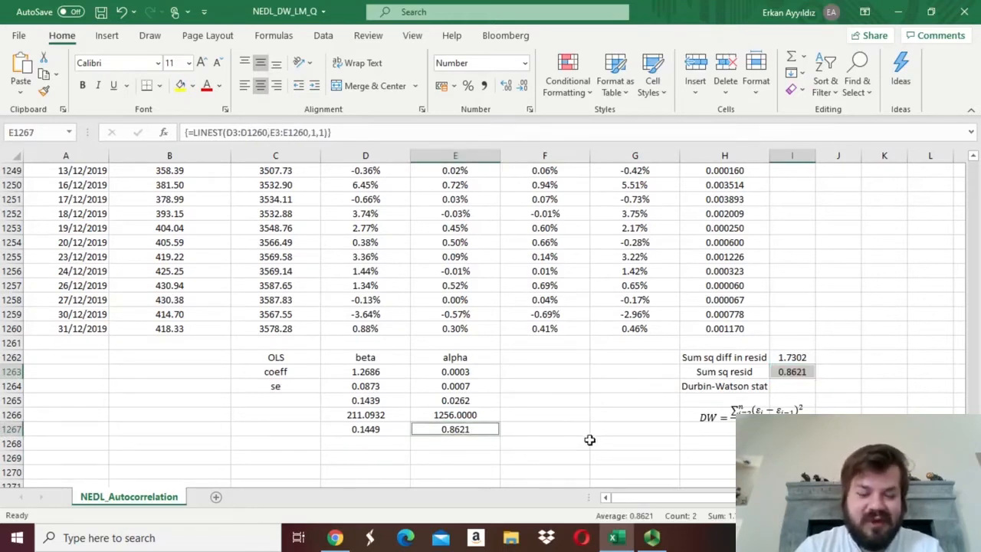
pyautogui.click(793, 386)
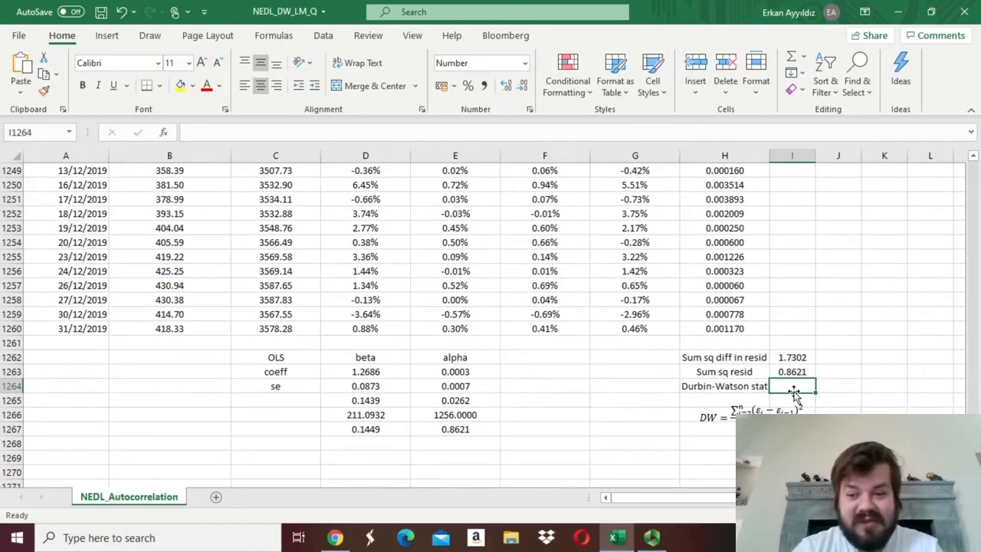
pyautogui.write('=')
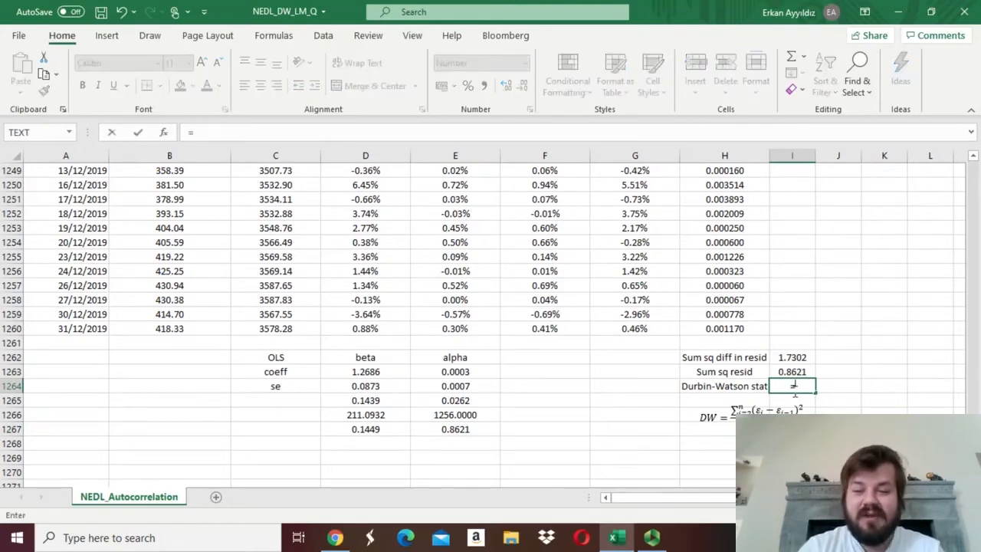
# Divide I1262 by I1263 in I1264, giving a Durbin-Watson statistic of 2.0070.
pyautogui.click(792, 357)
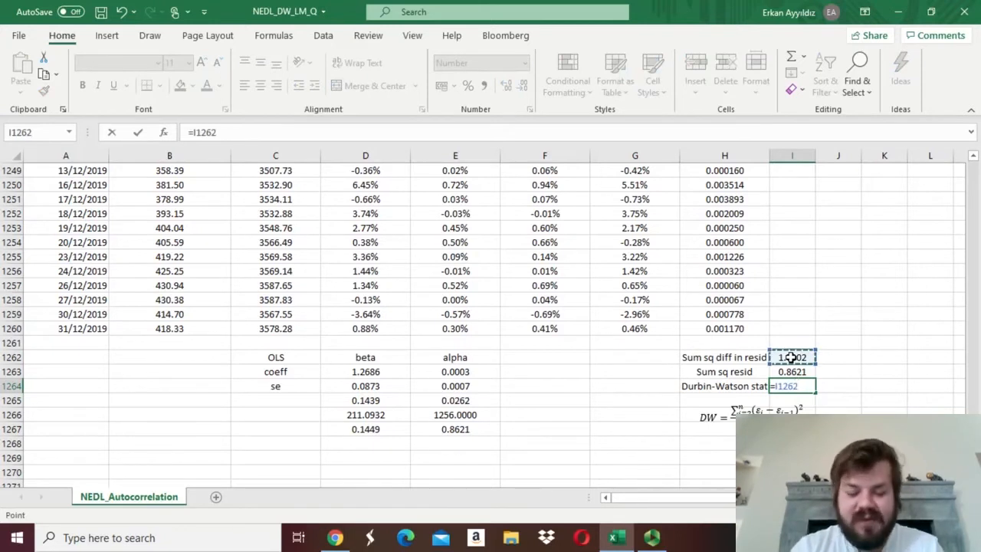
pyautogui.write('/')
pyautogui.click(792, 371)
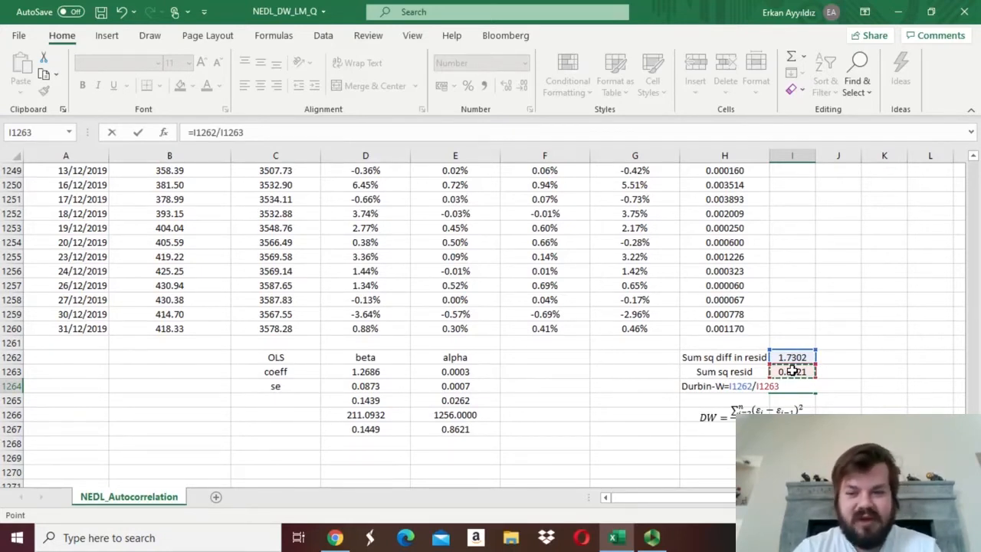
pyautogui.press('Return')
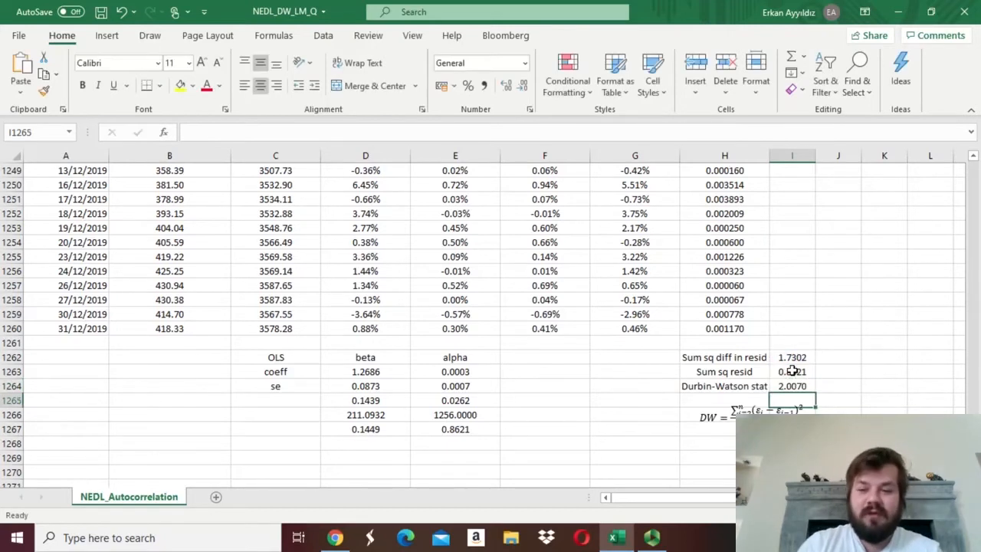
pyautogui.press('Up')
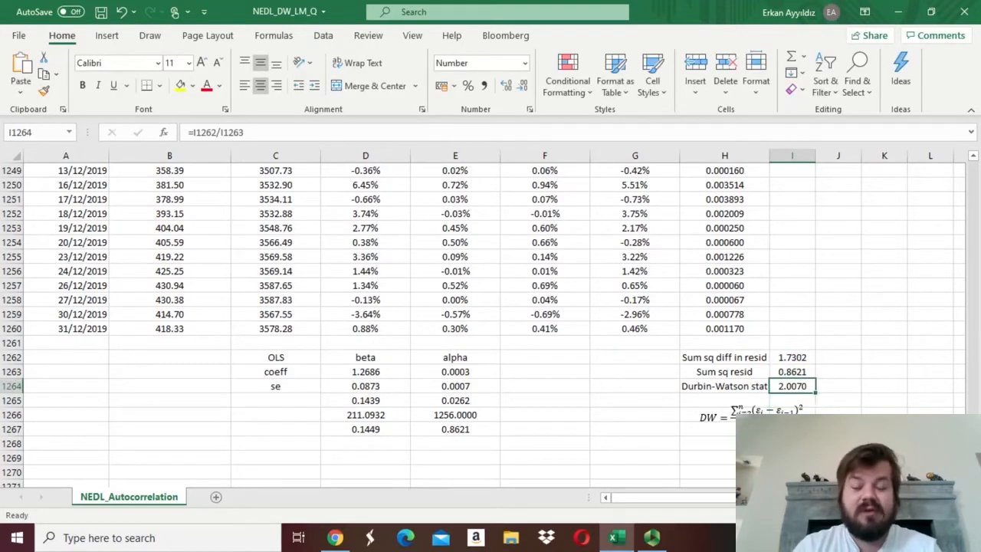